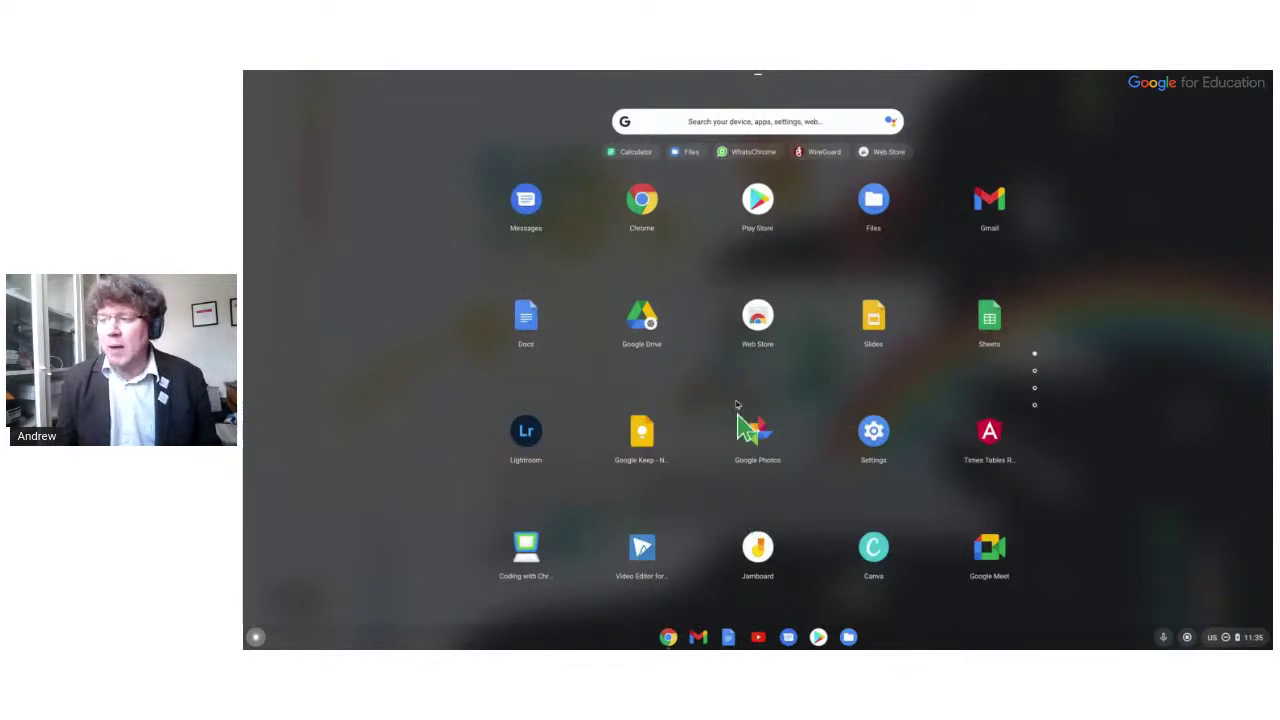
Step: Open the Chrome Web Store and browse the listings in its Apps category
left_click(757, 336)
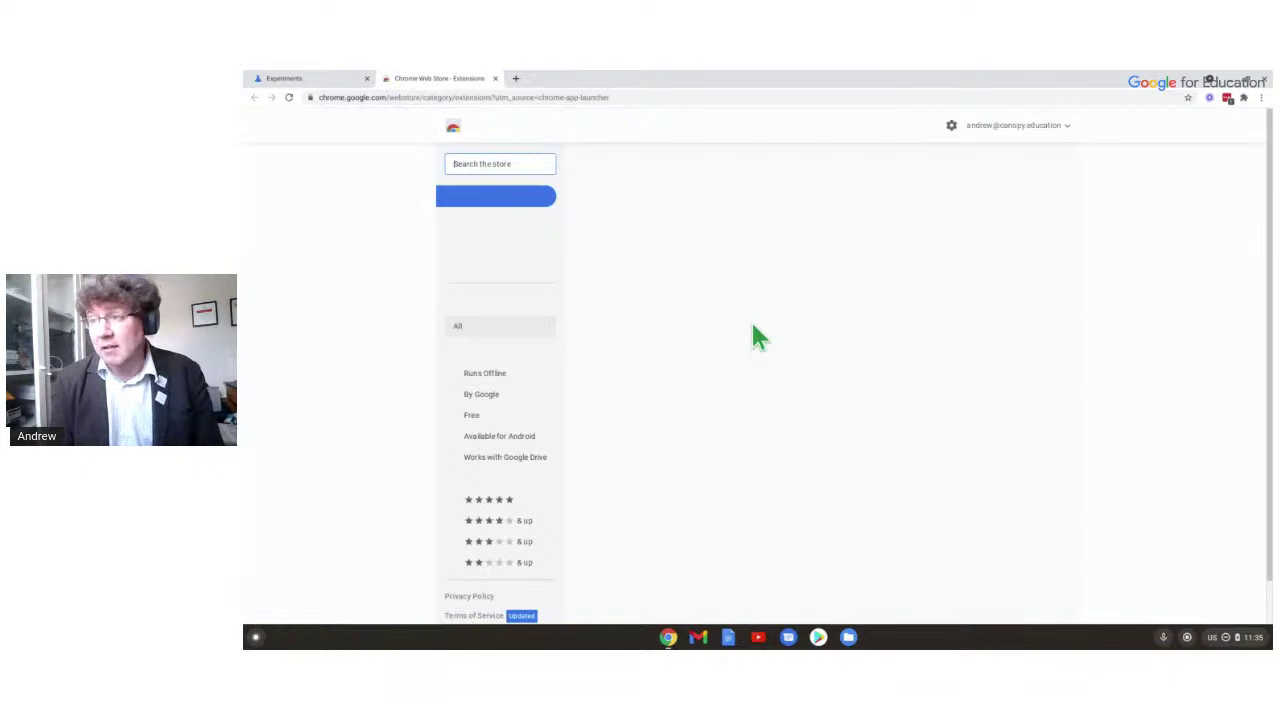
left_click(493, 199)
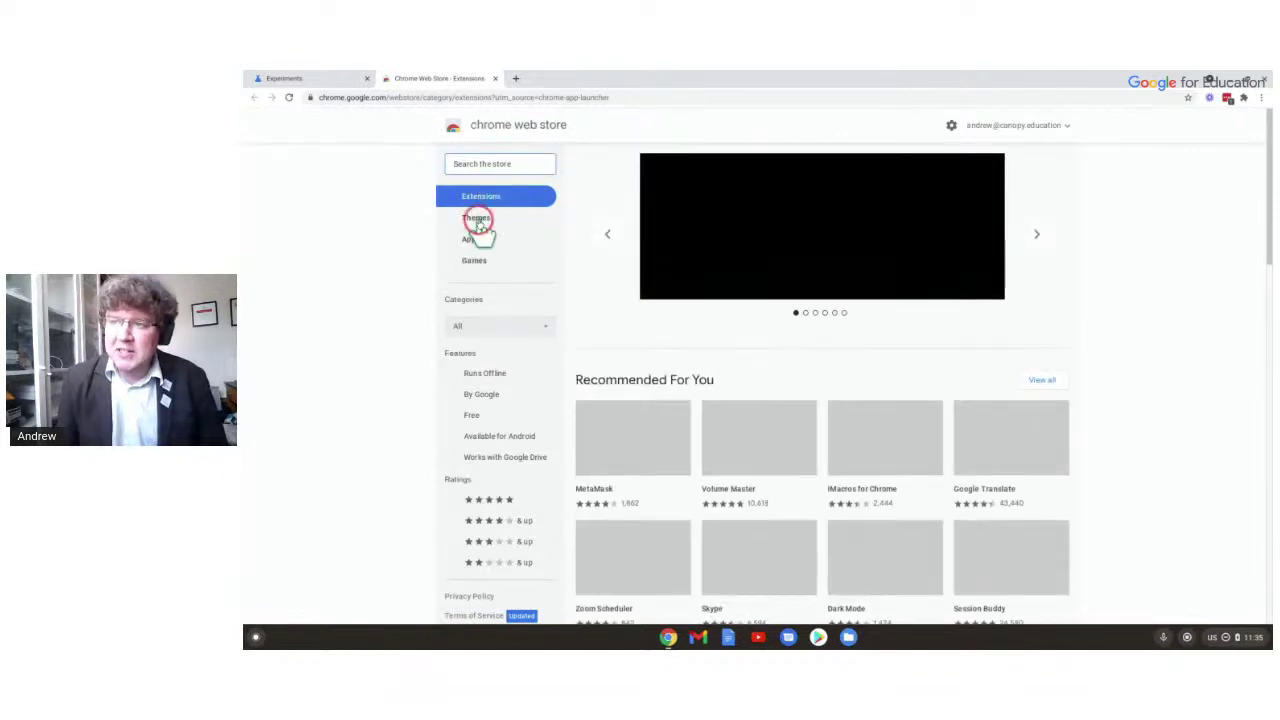
left_click(469, 241)
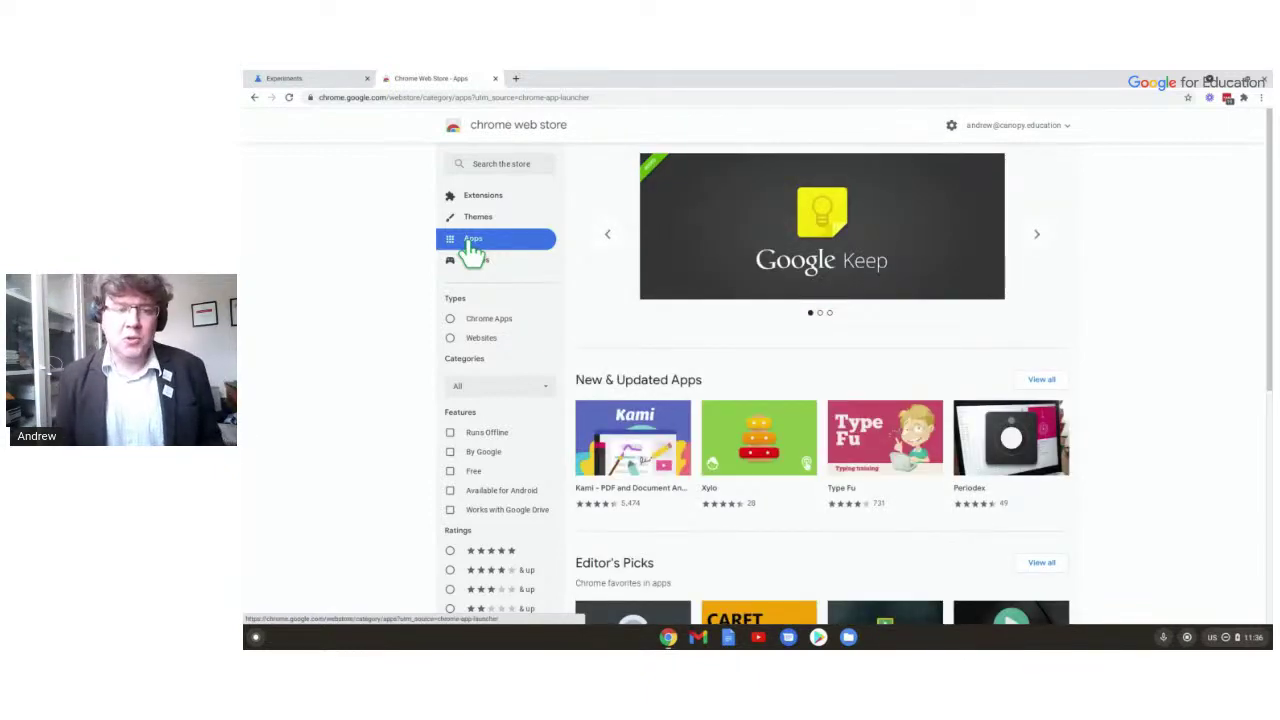
scroll(777, 314, "down", 4)
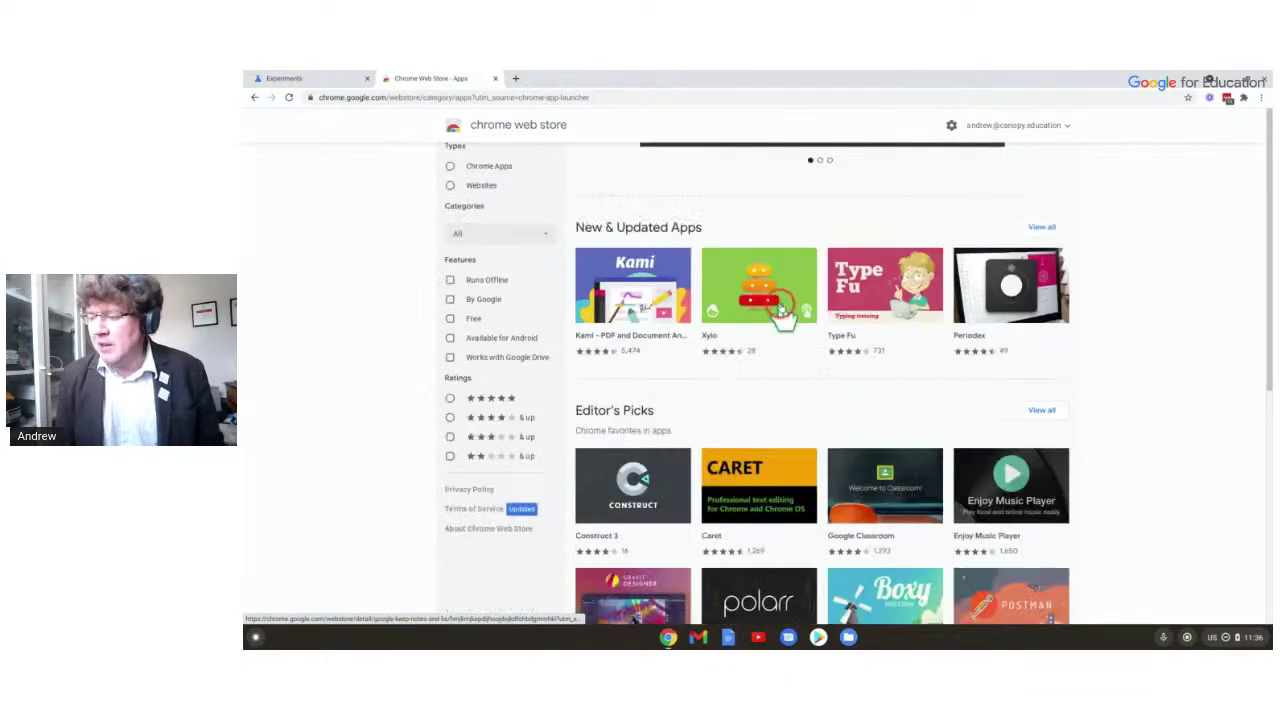
scroll(782, 312, "down", 3)
scroll(782, 312, "up", 6)
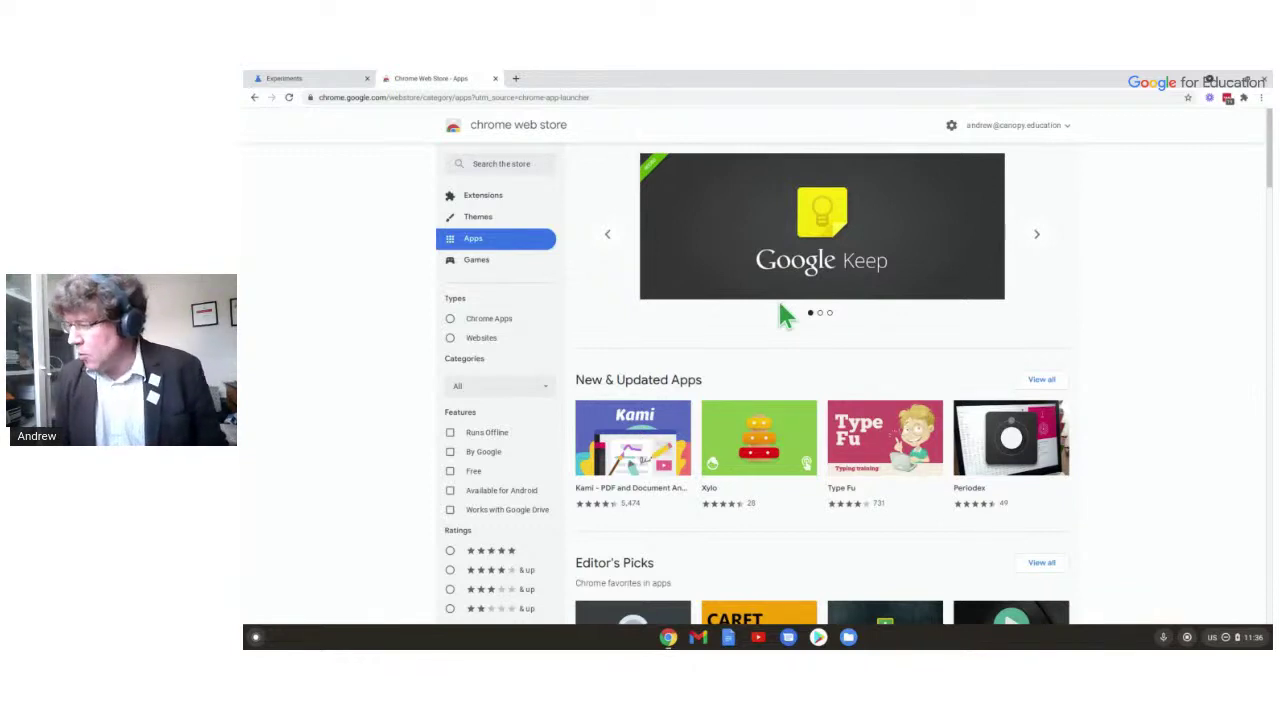
scroll(780, 316, "down", 3)
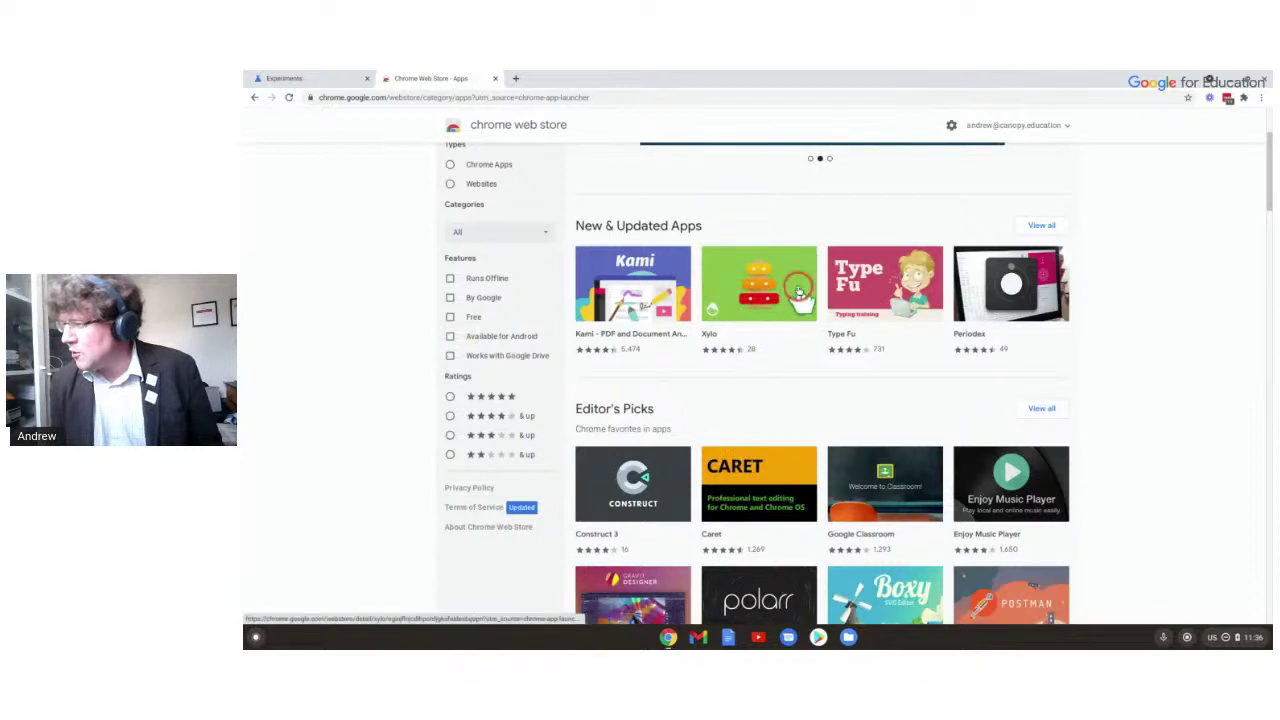
Step: Open the Xylo listing under New & Updated Apps and add the app to Chrome
left_click(795, 298)
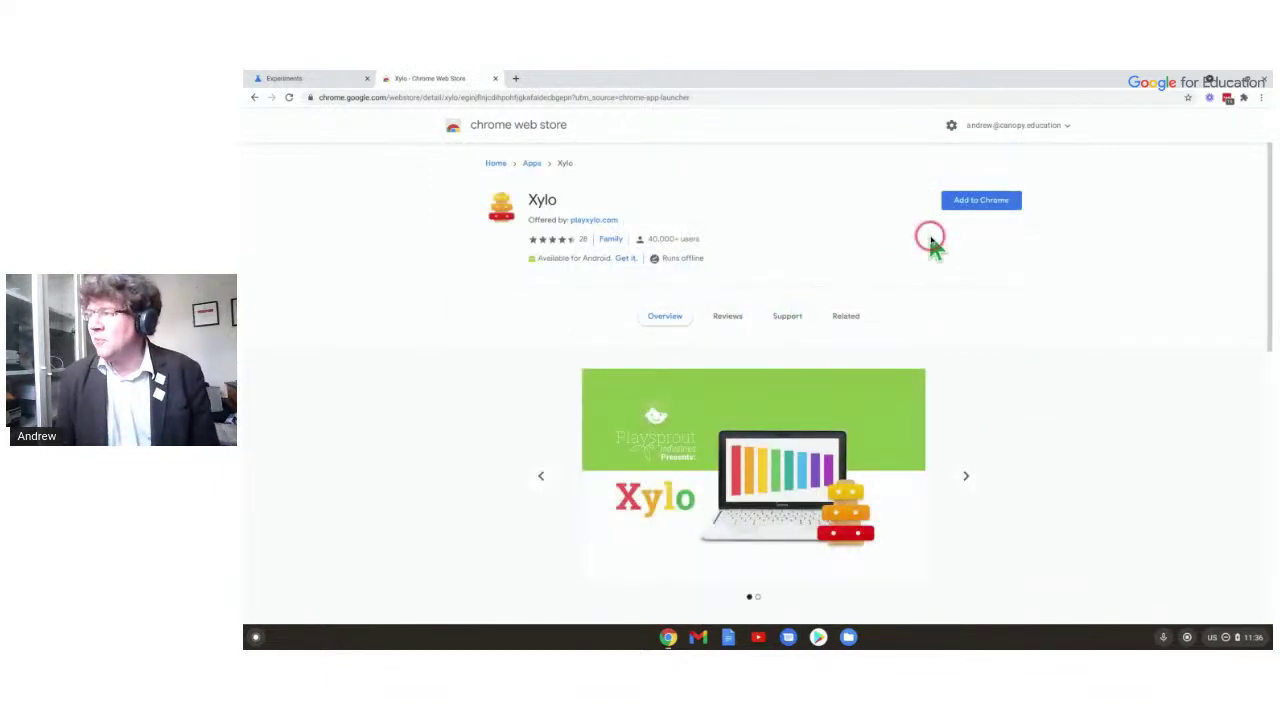
left_click(980, 201)
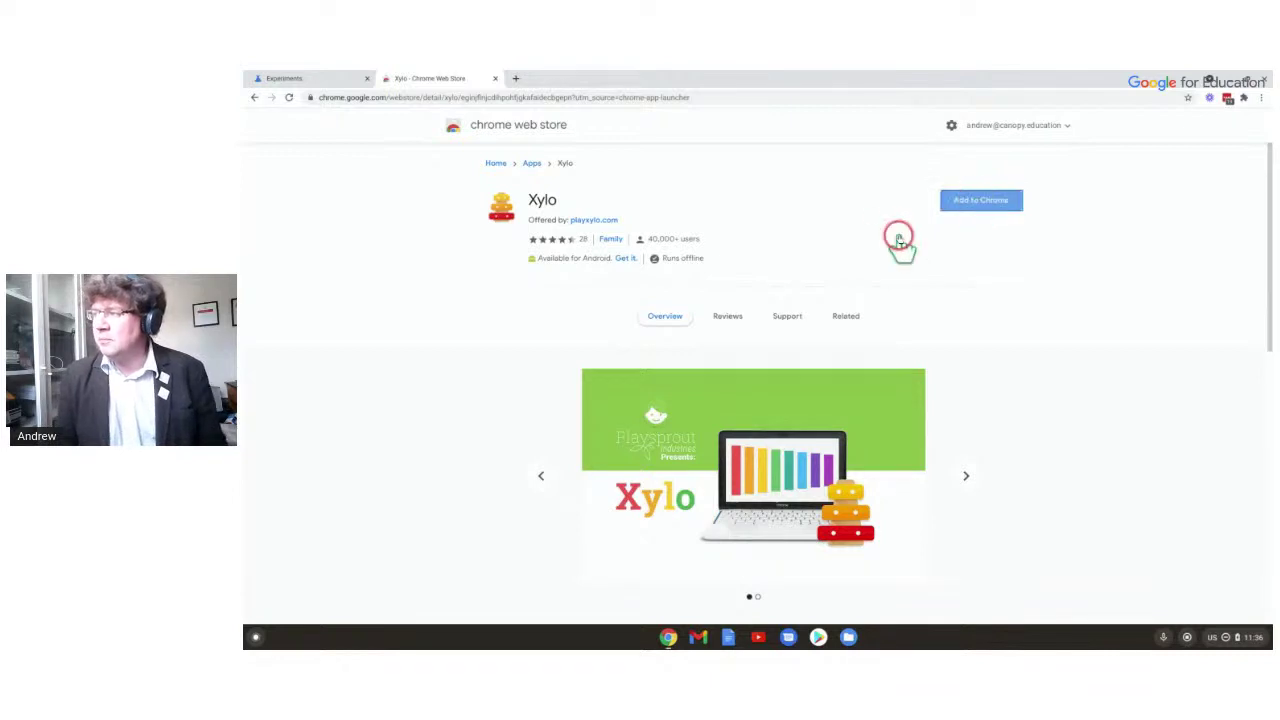
left_click(849, 149)
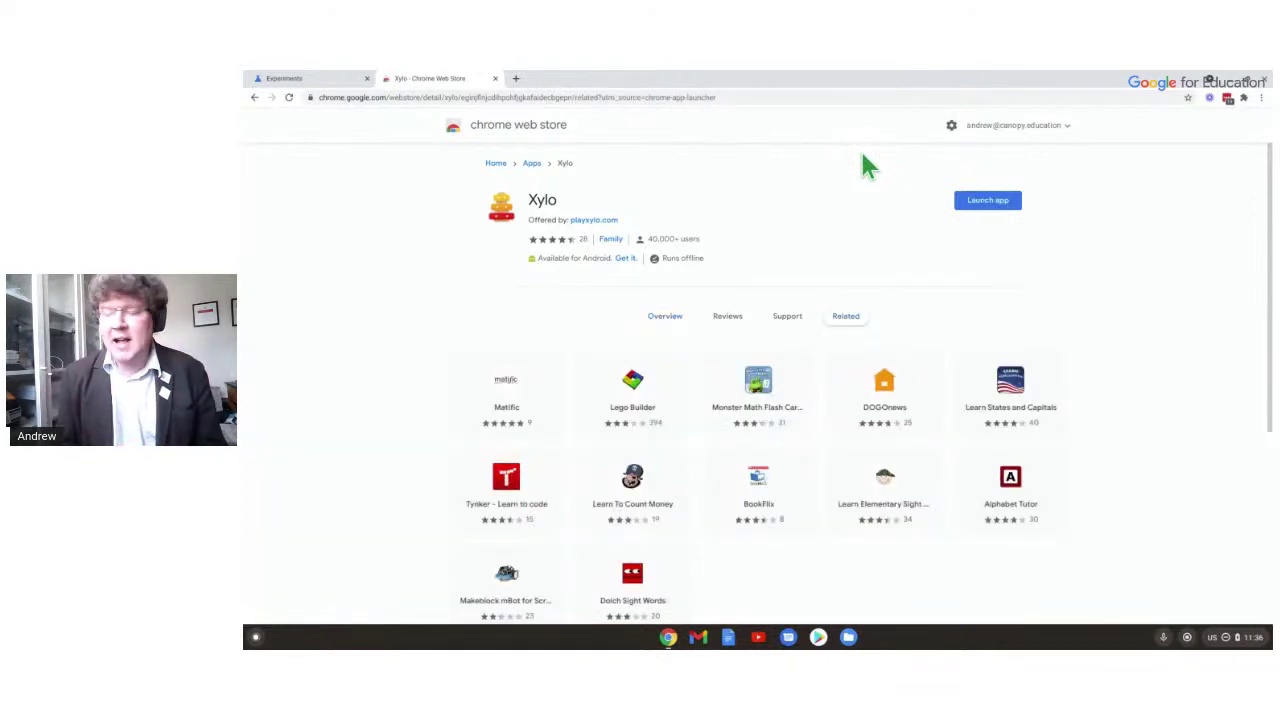
Step: Find the newly installed Xylo app on the second page of the launcher and open it
left_click(255, 637)
left_click_drag(770, 530, 785, 490)
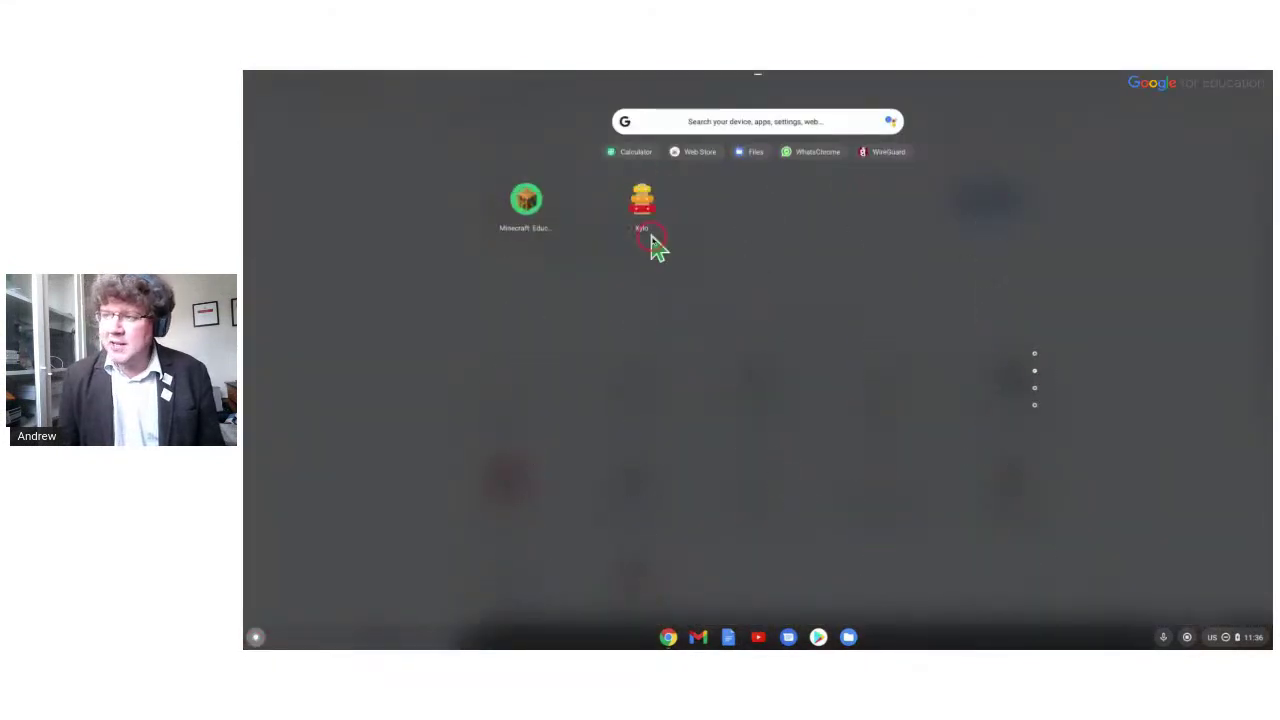
left_click(627, 239)
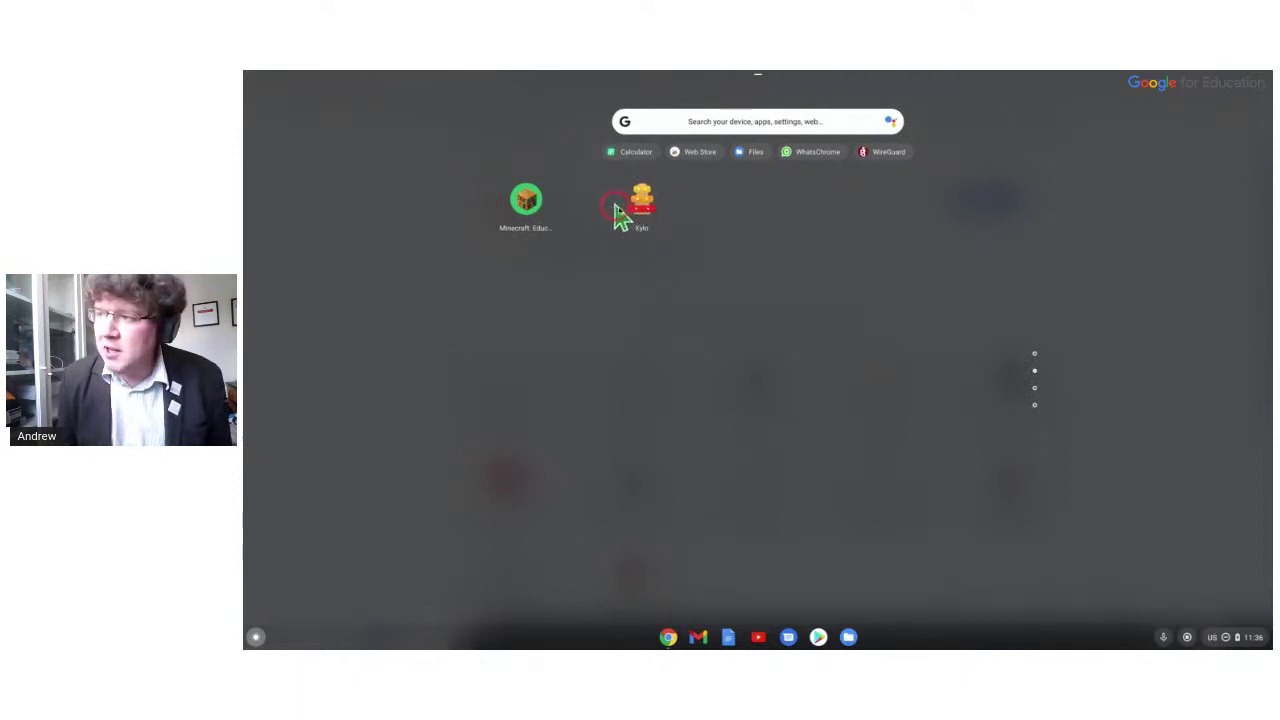
left_click(641, 214)
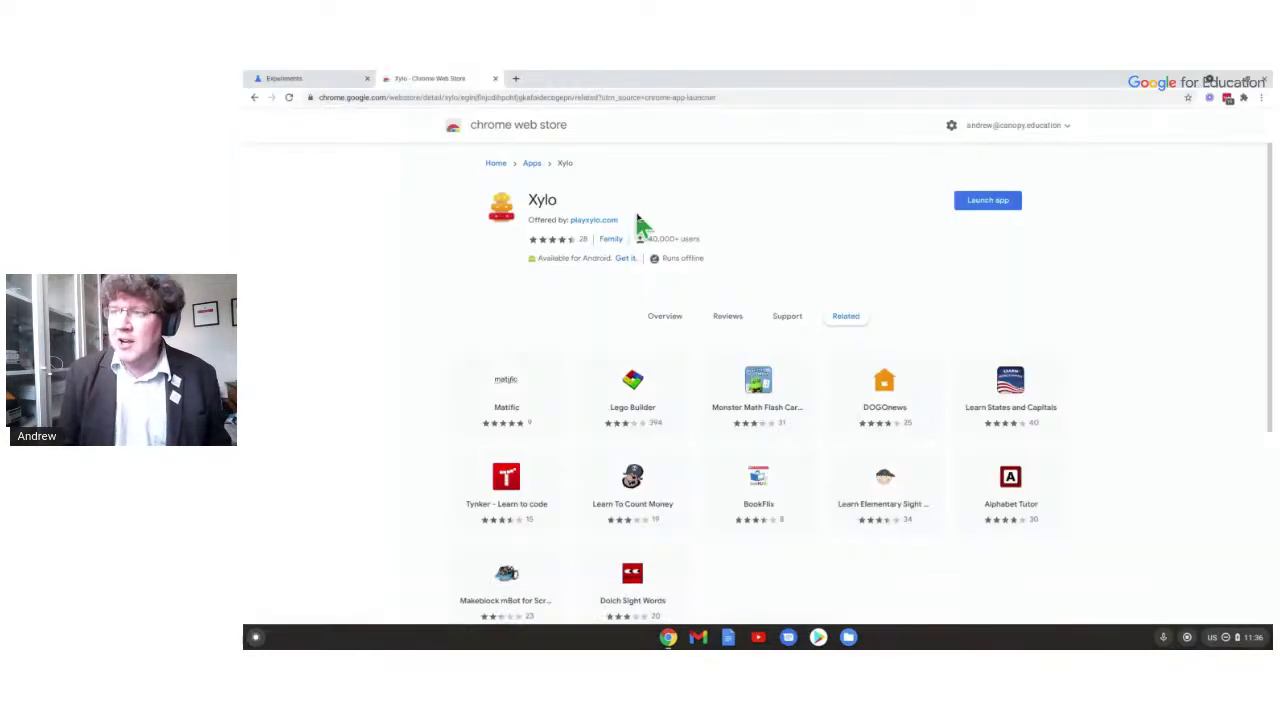
left_click(637, 214)
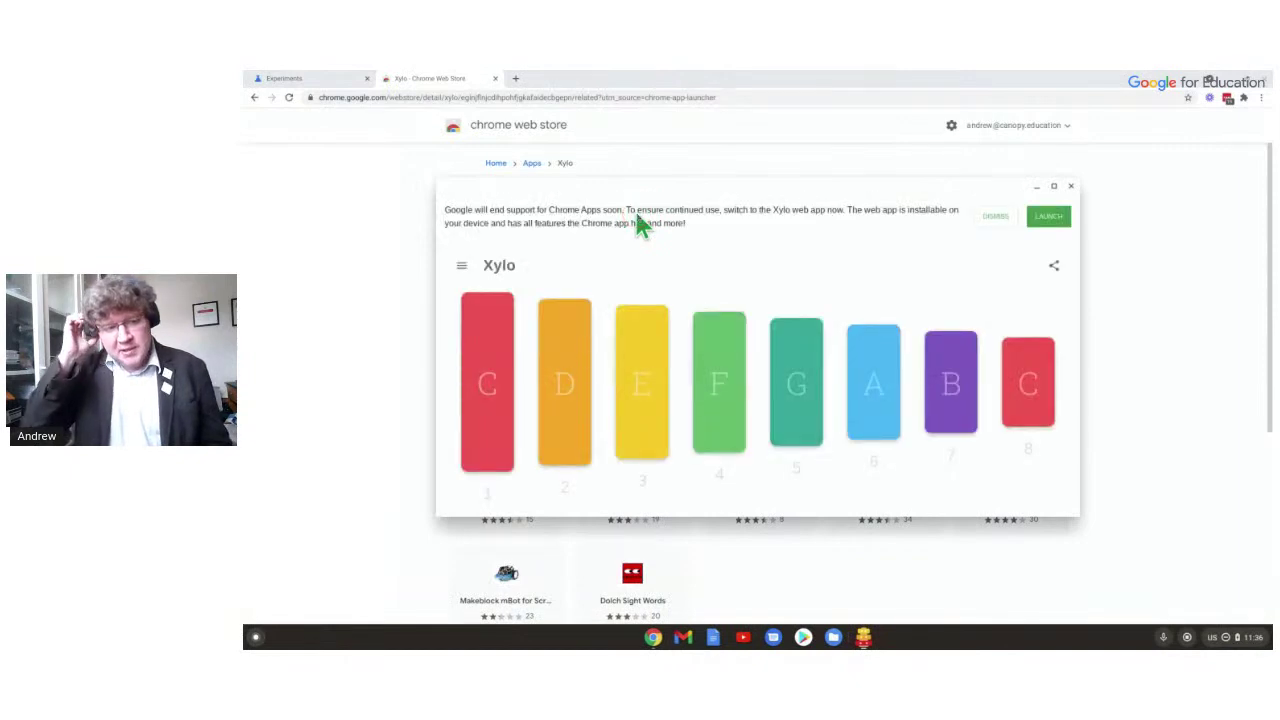
Step: Try the low C bar of the Xylo xylophone and close the app window
left_click(511, 371)
left_click(632, 268)
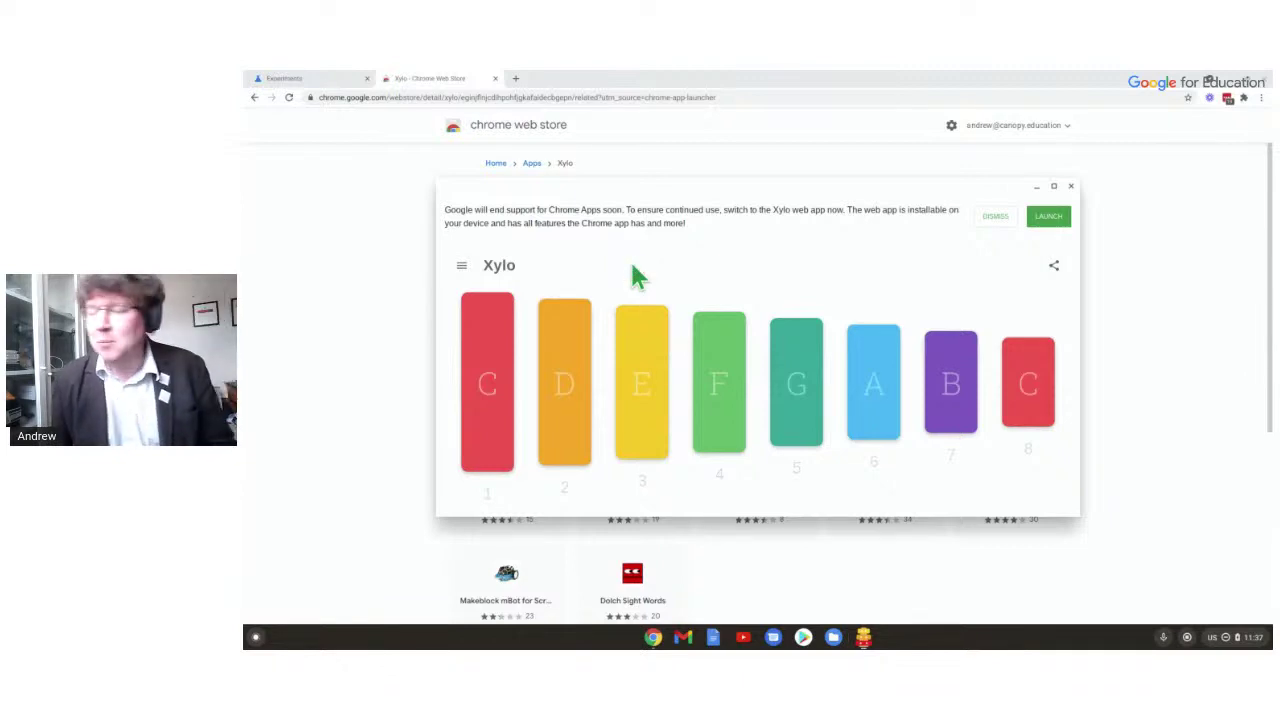
left_click(1053, 187)
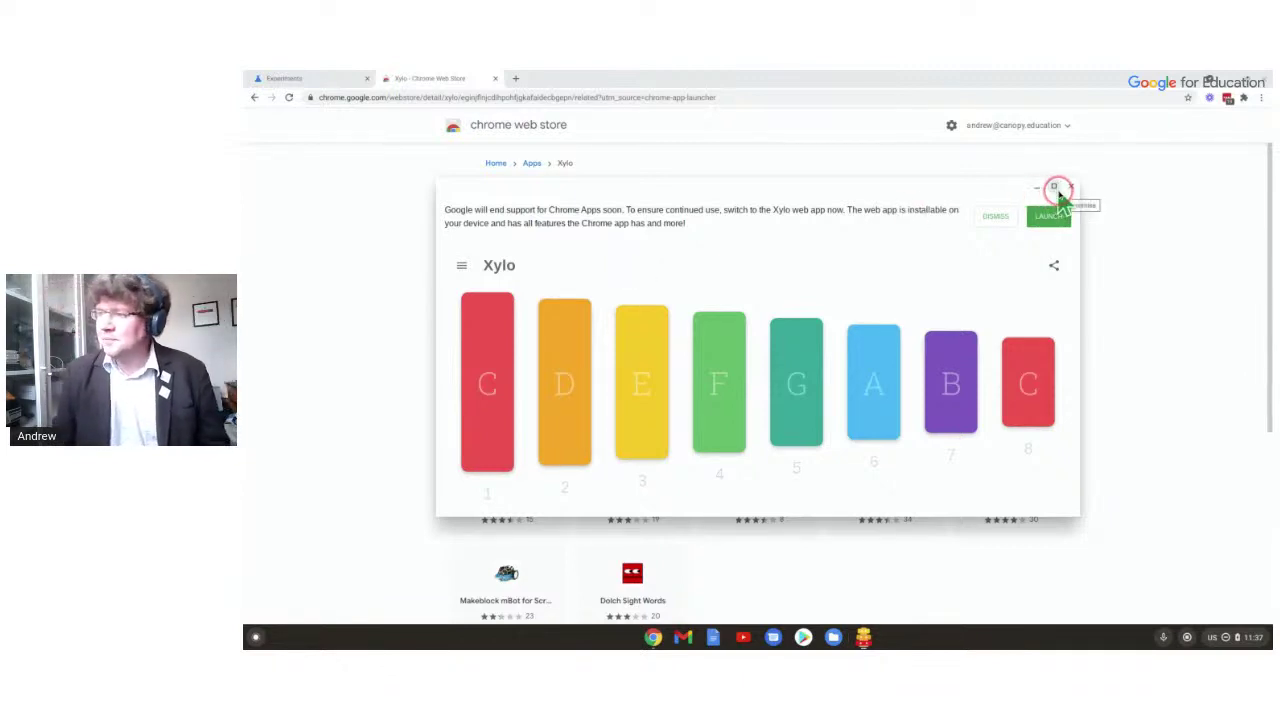
left_click(1071, 189)
left_click(776, 250)
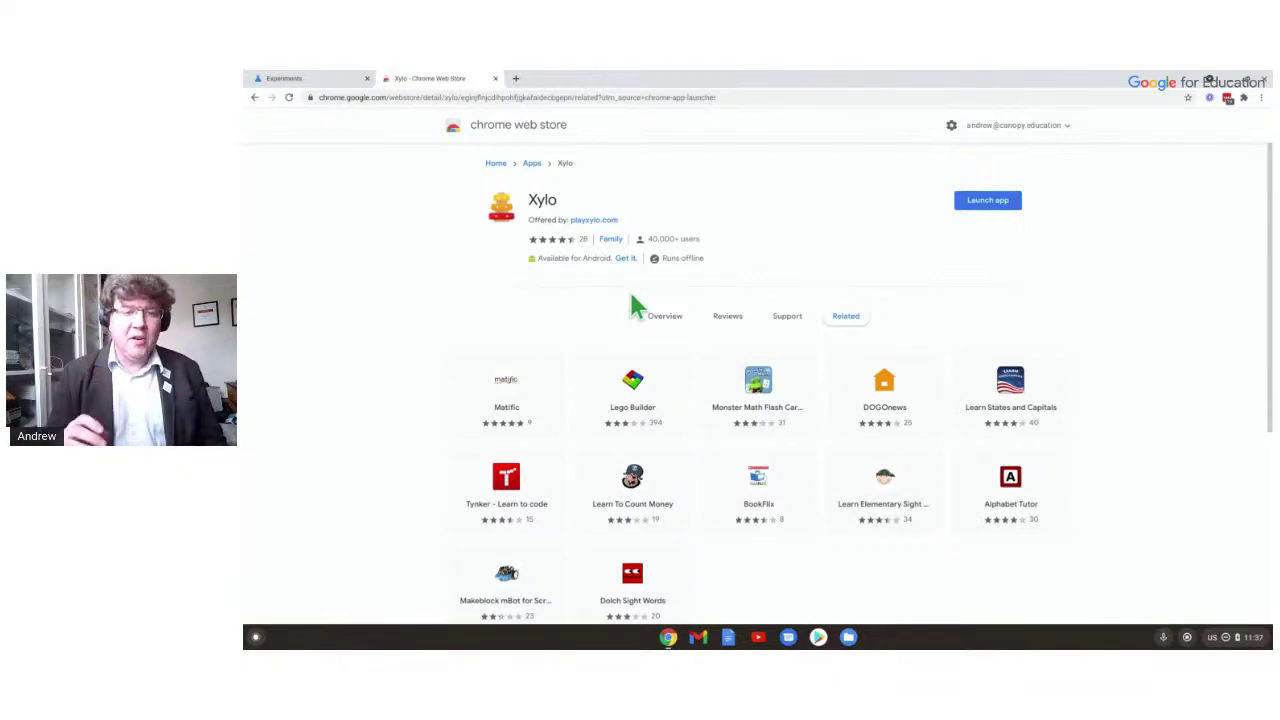
Step: Expand the launcher to the full app list and open the Google Play Store
left_click(256, 637)
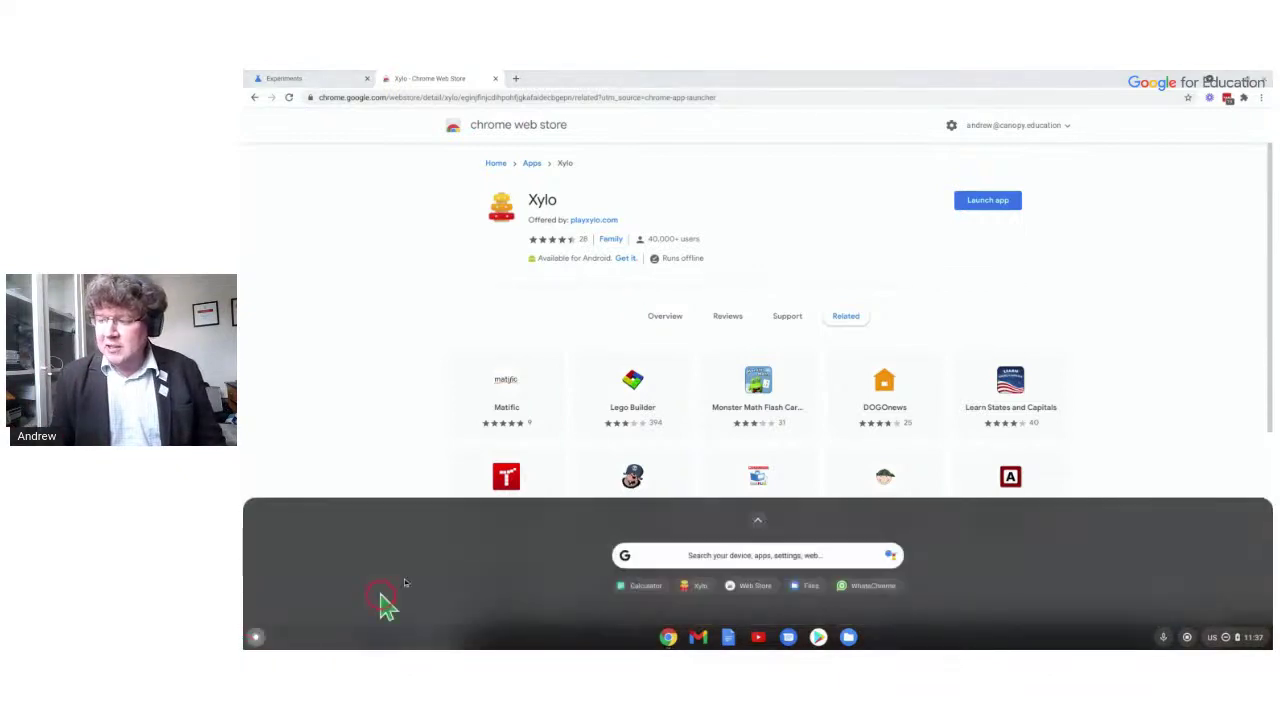
left_click(764, 524)
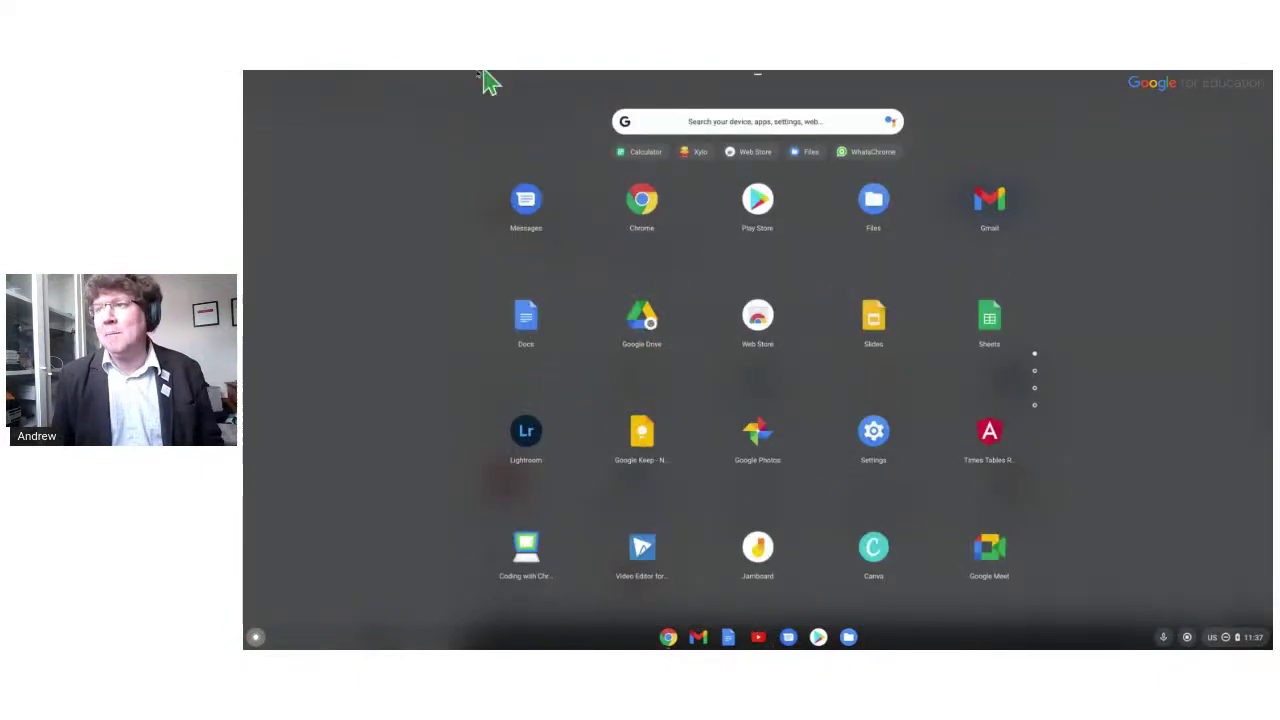
left_click(658, 350)
left_click(781, 332)
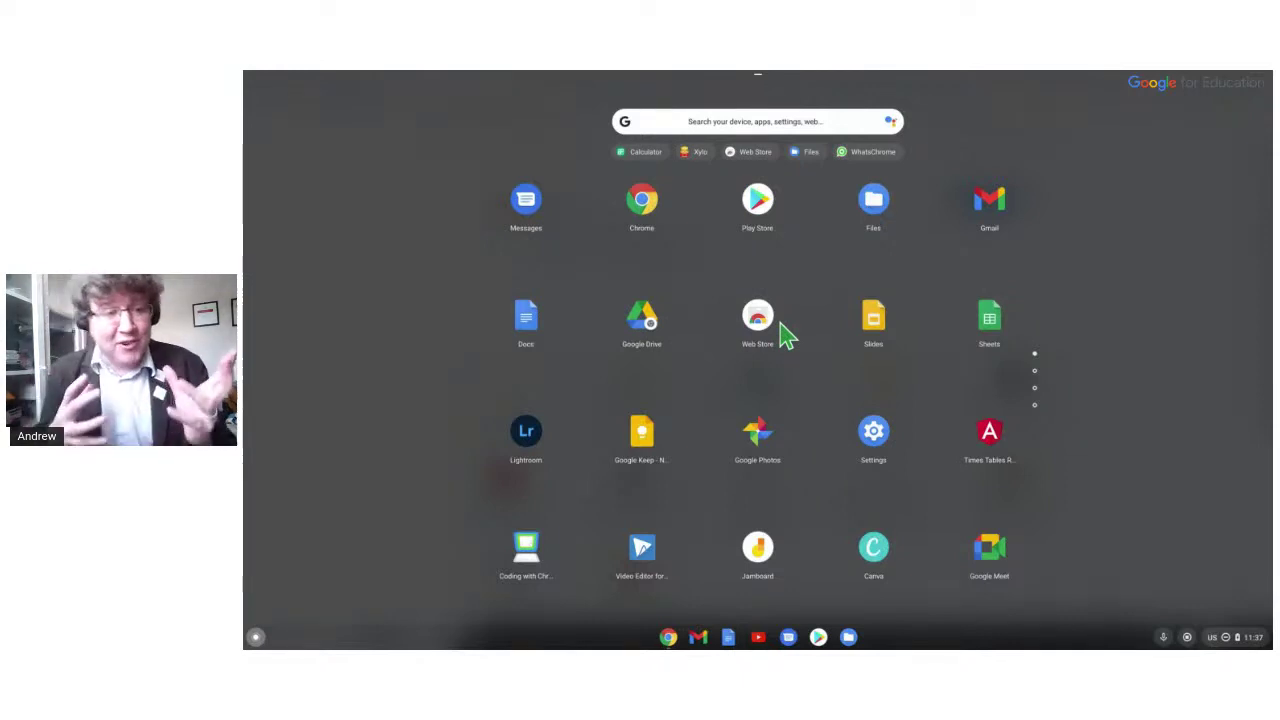
left_click(762, 220)
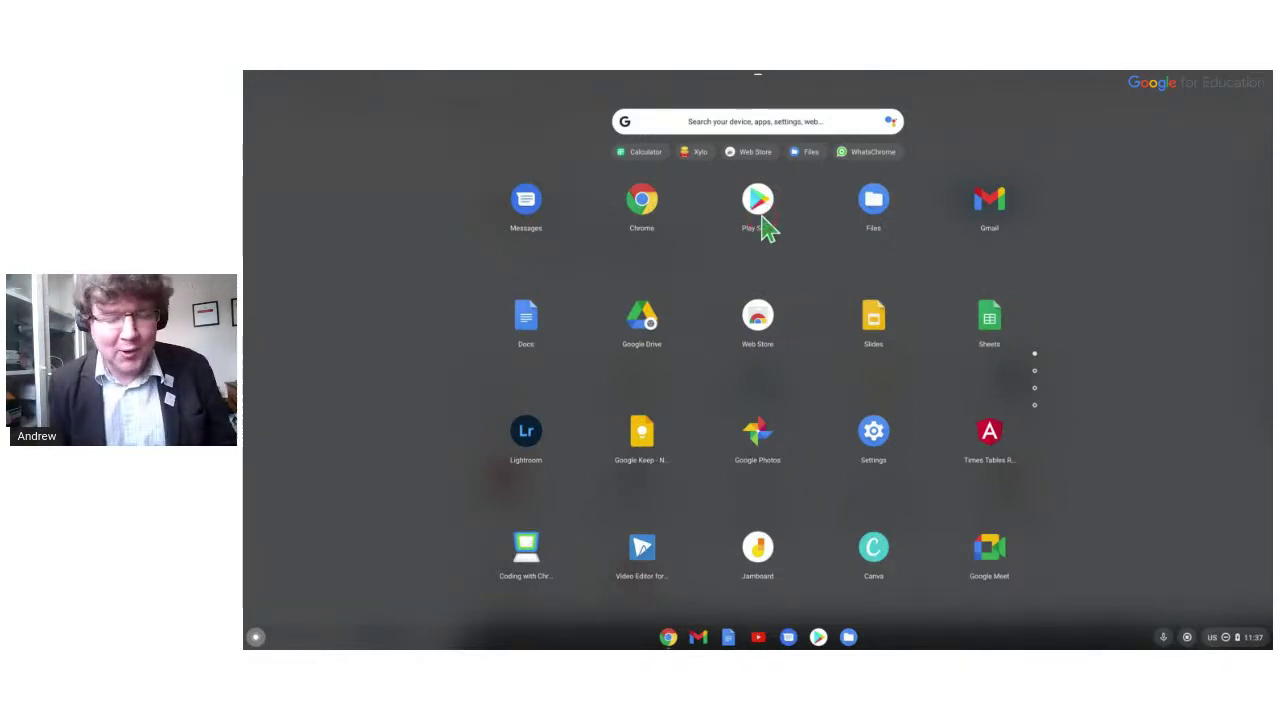
left_click(757, 318)
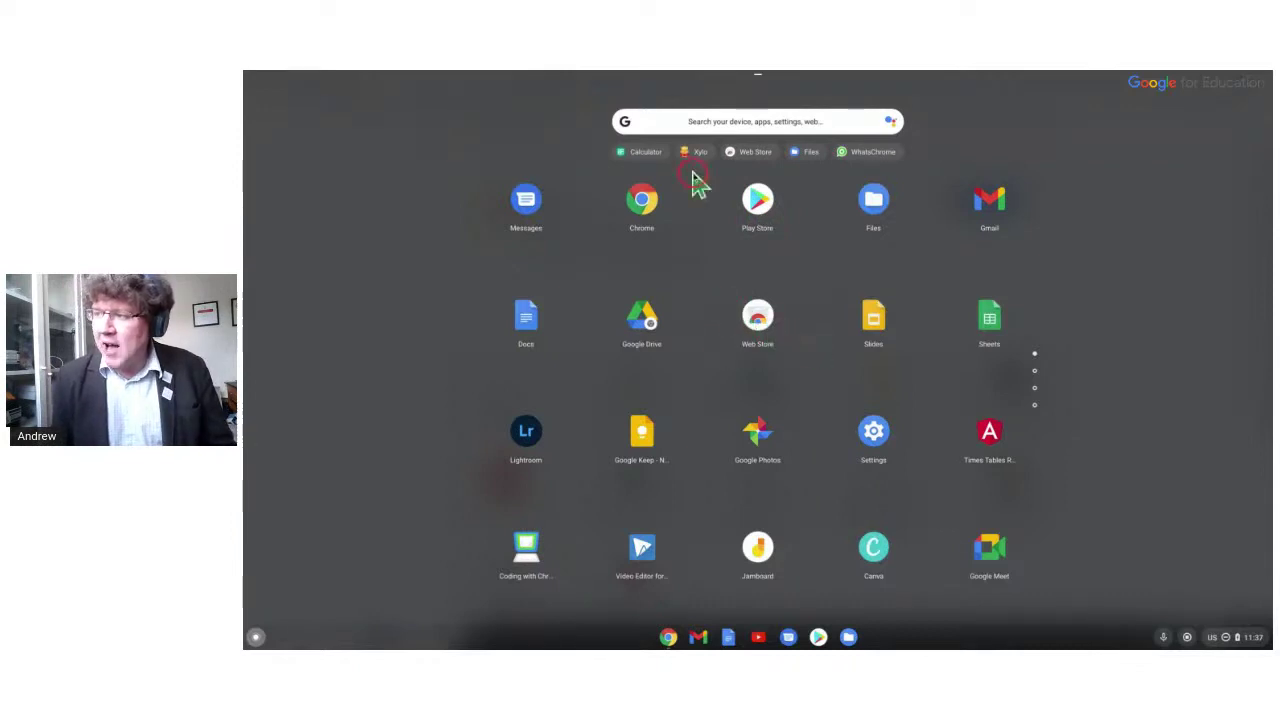
left_click(756, 212)
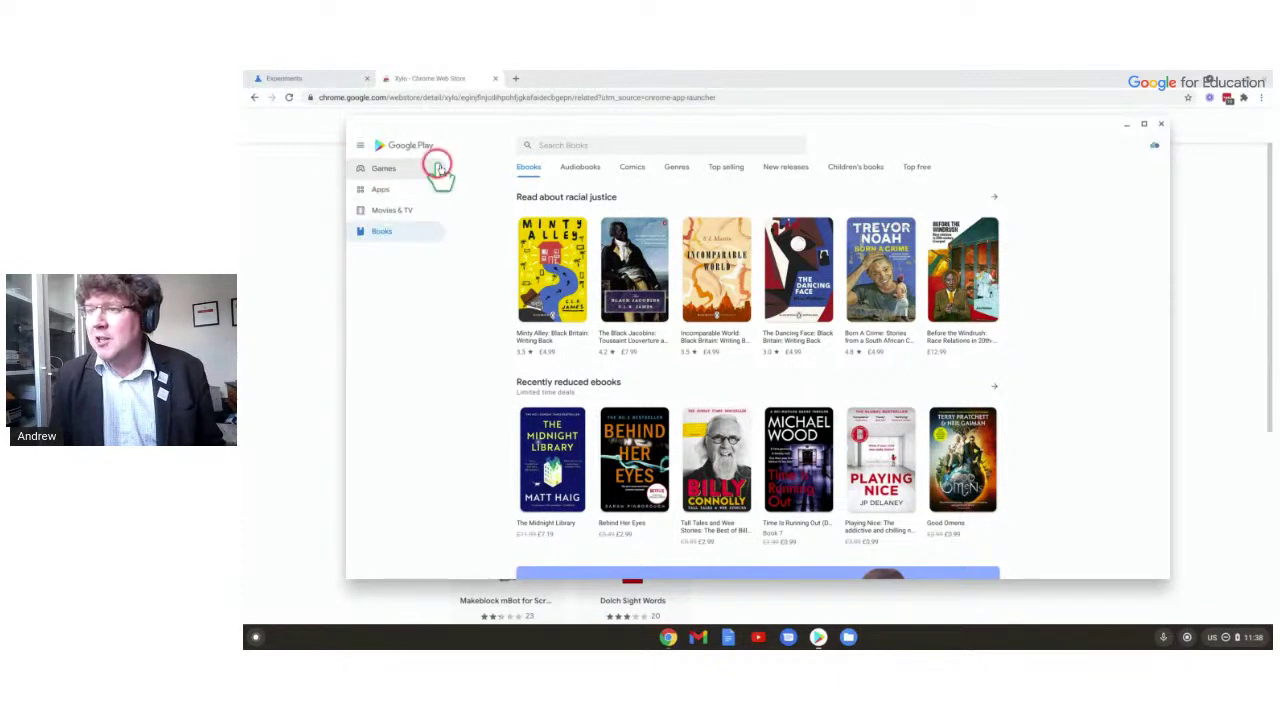
Step: Install Squid - Take Notes & Markup PDFs from the Apps section of the Play Store
left_click(382, 190)
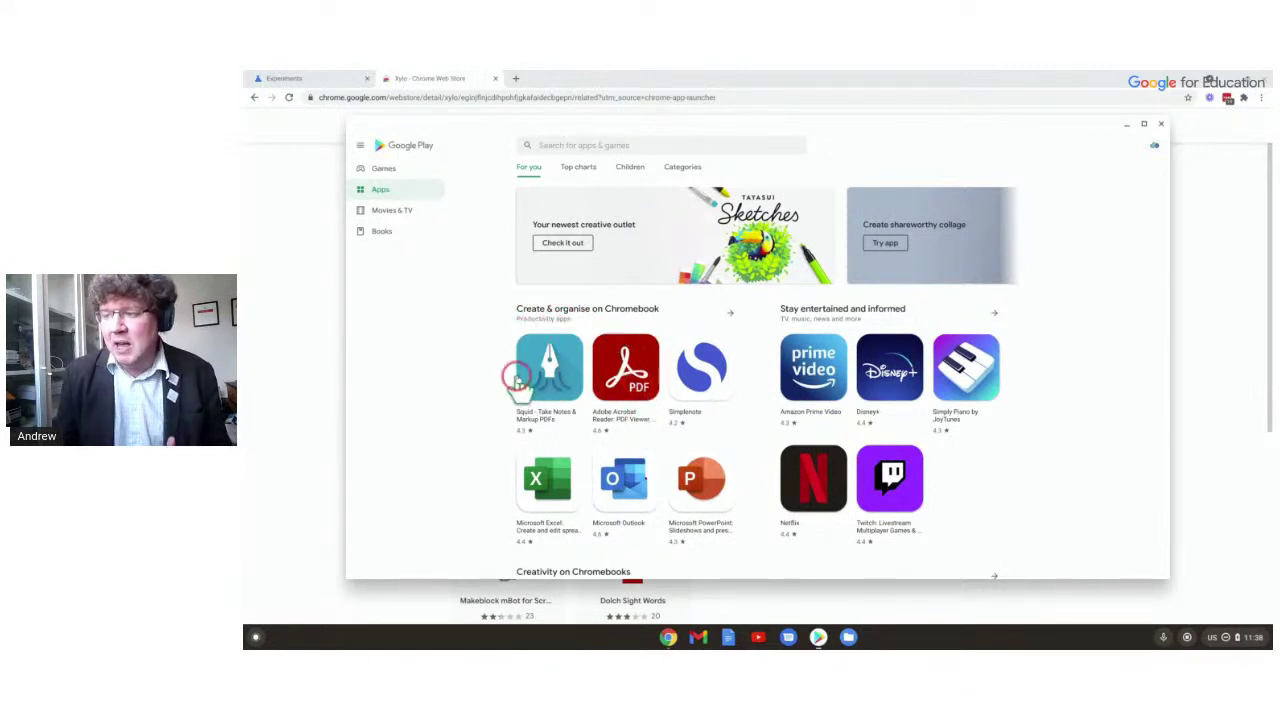
left_click(565, 372)
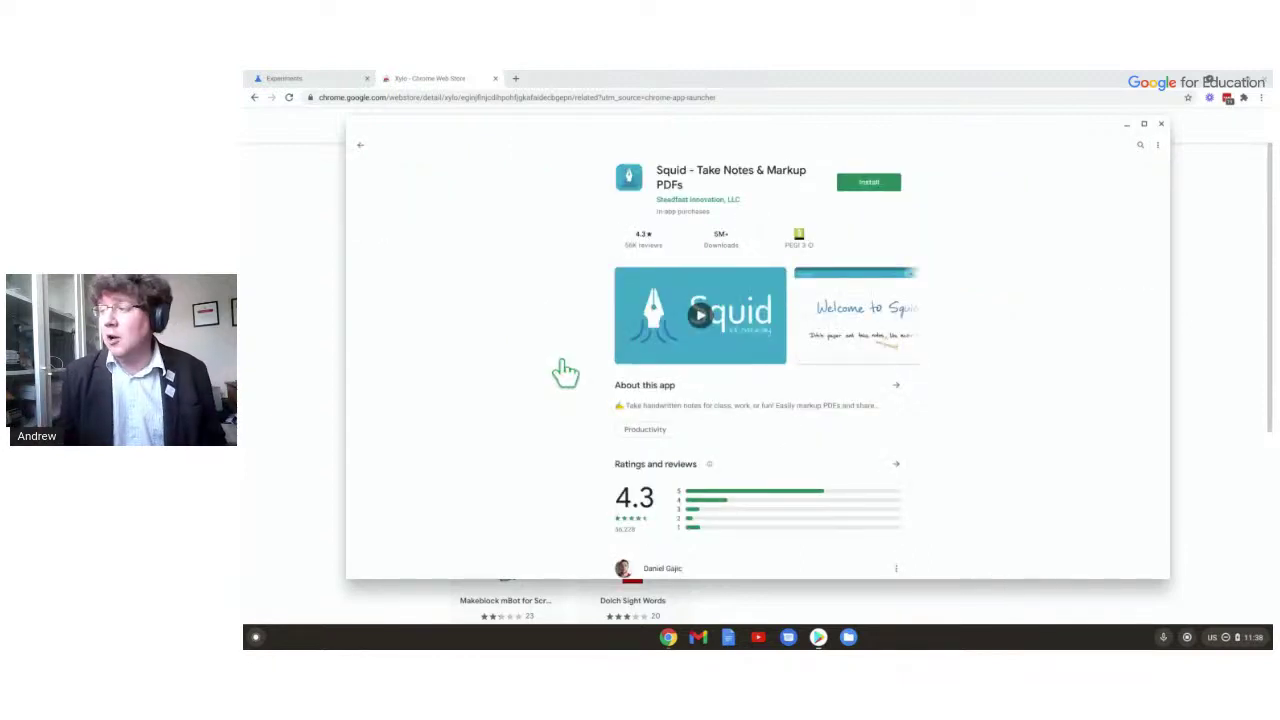
left_click(870, 184)
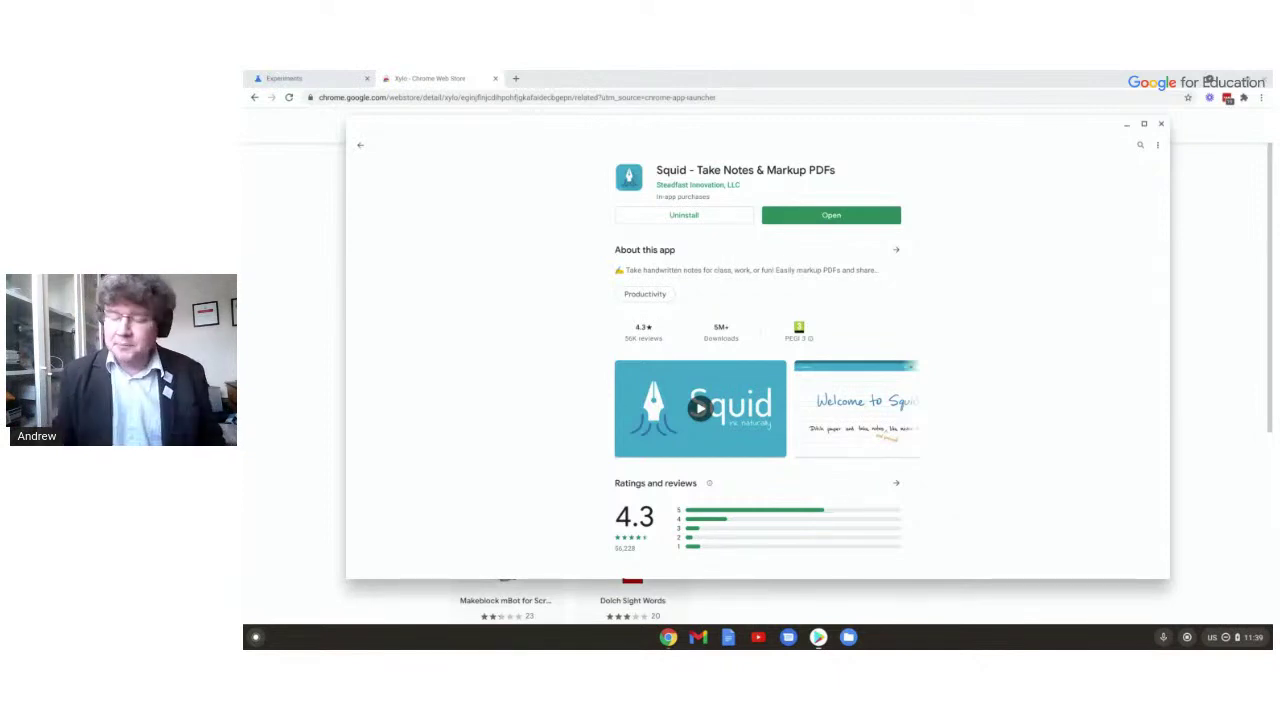
Step: Open the installed Squid app and maximize its window
left_click(840, 215)
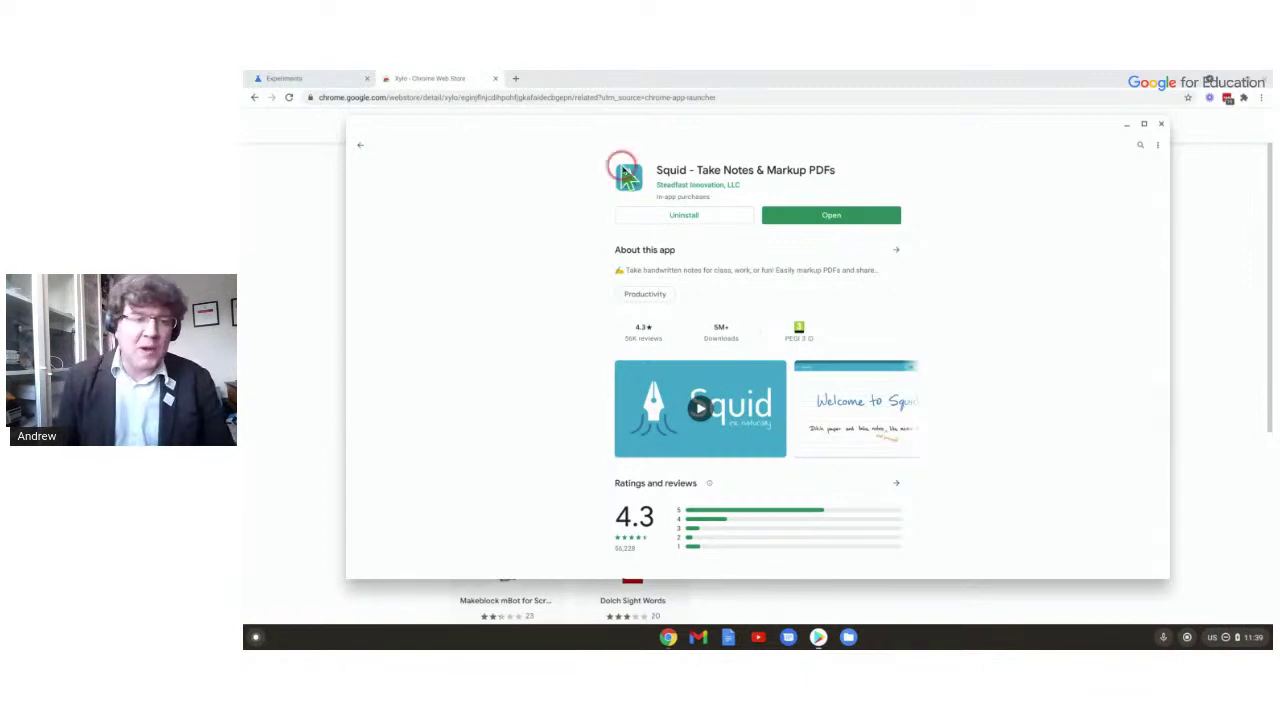
left_click(800, 214)
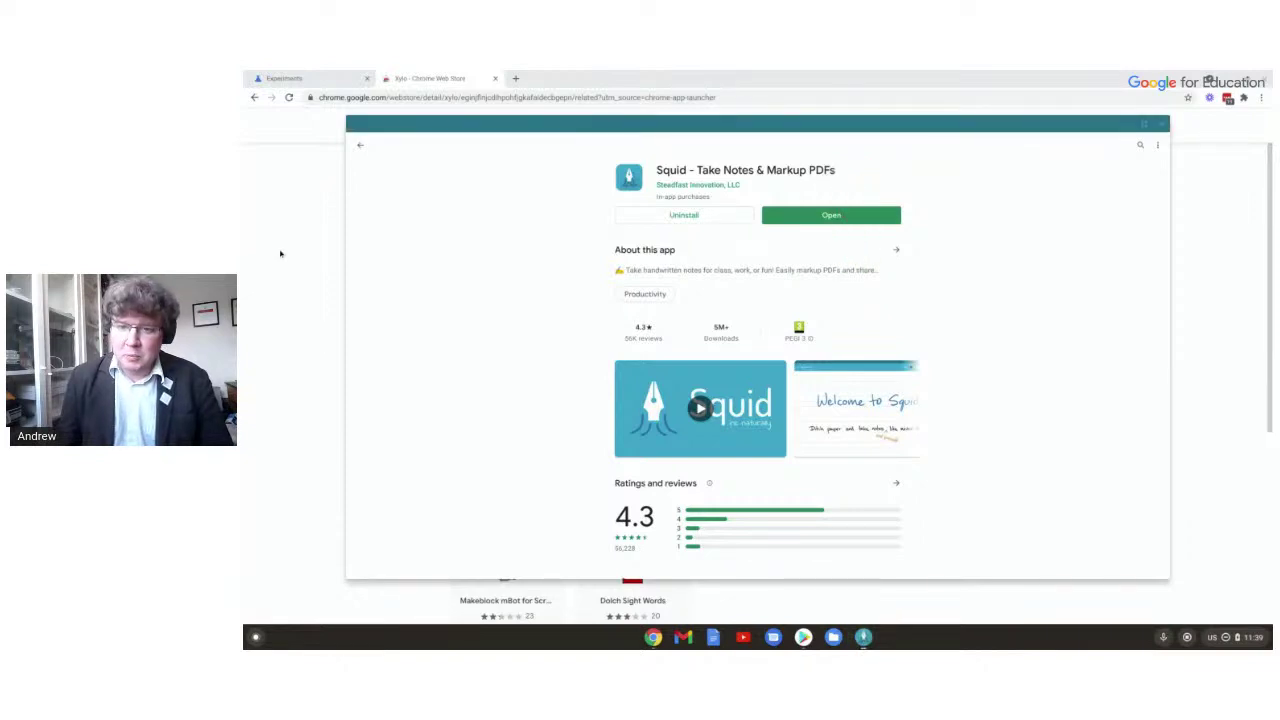
left_click_drag(343, 243, 621, 245)
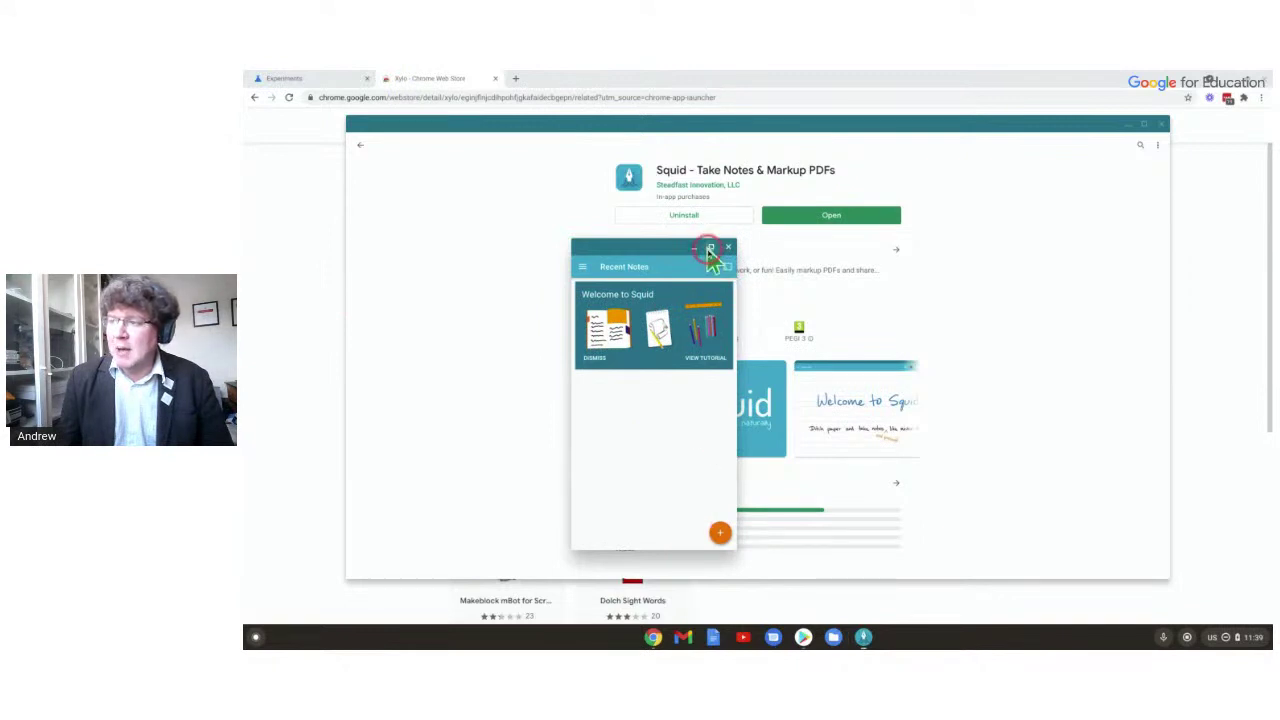
left_click(709, 249)
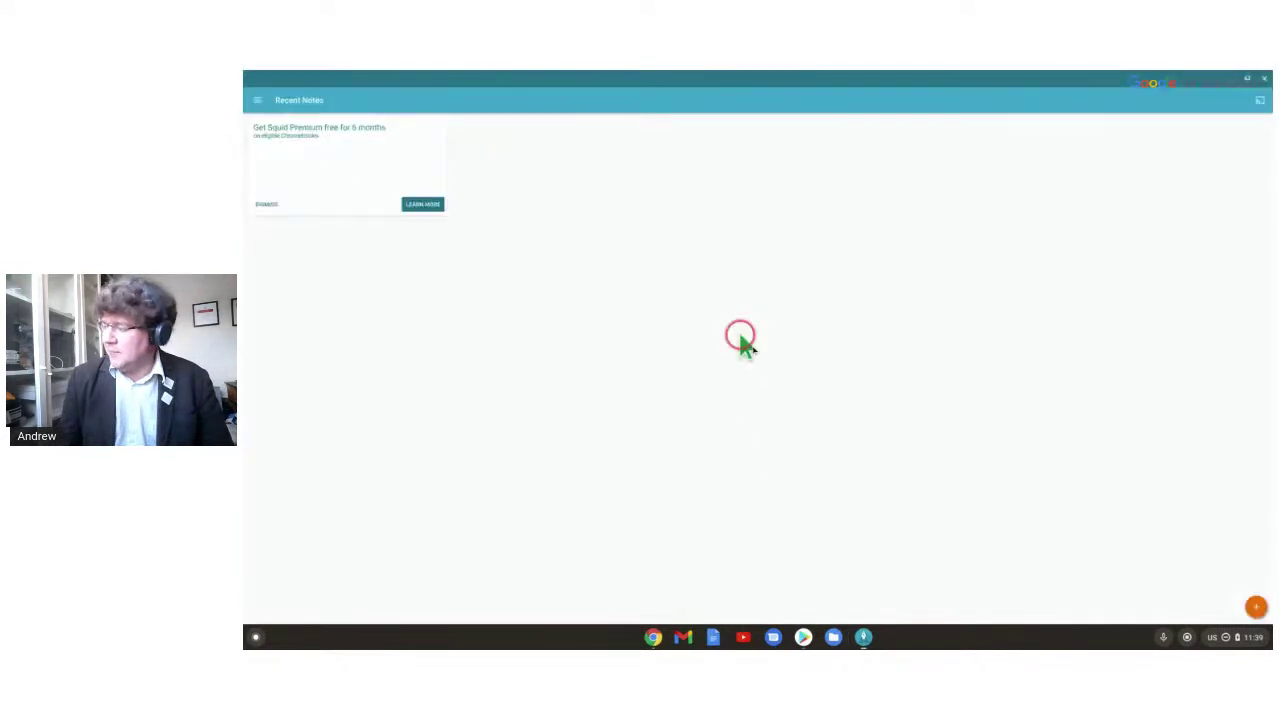
Step: Create a new default note in Squid
left_click(1253, 605)
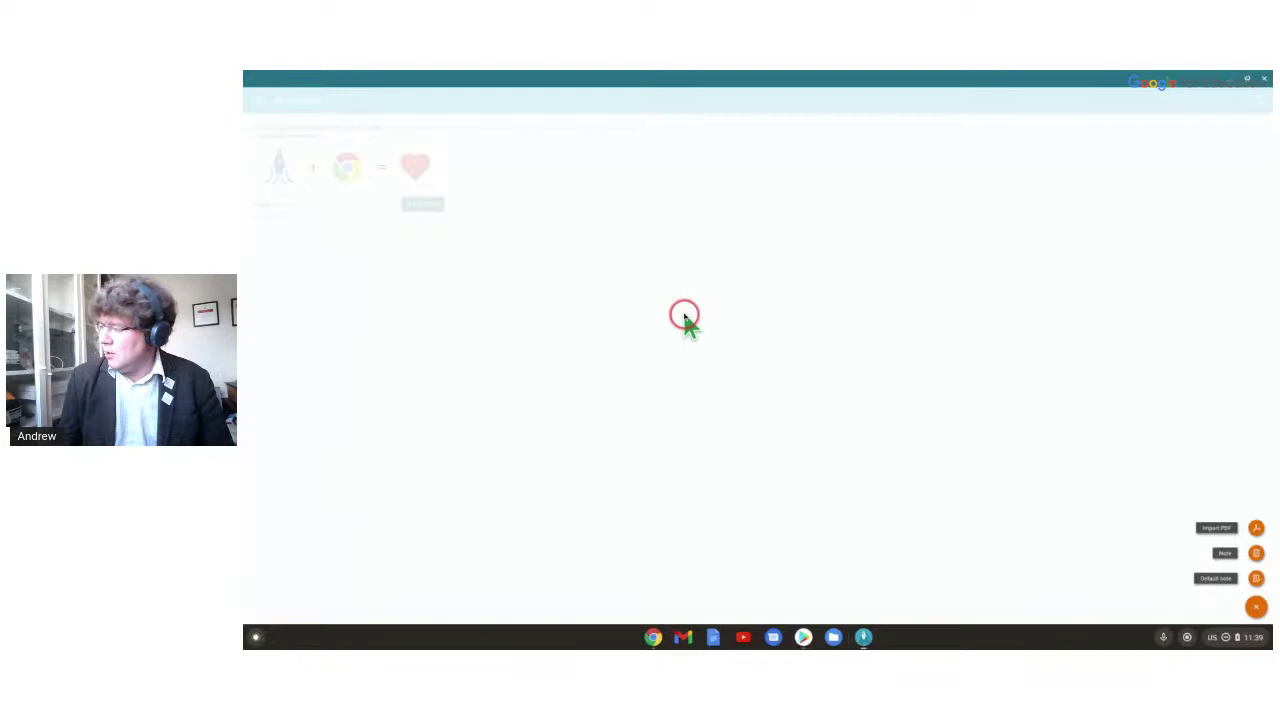
left_click(1255, 578)
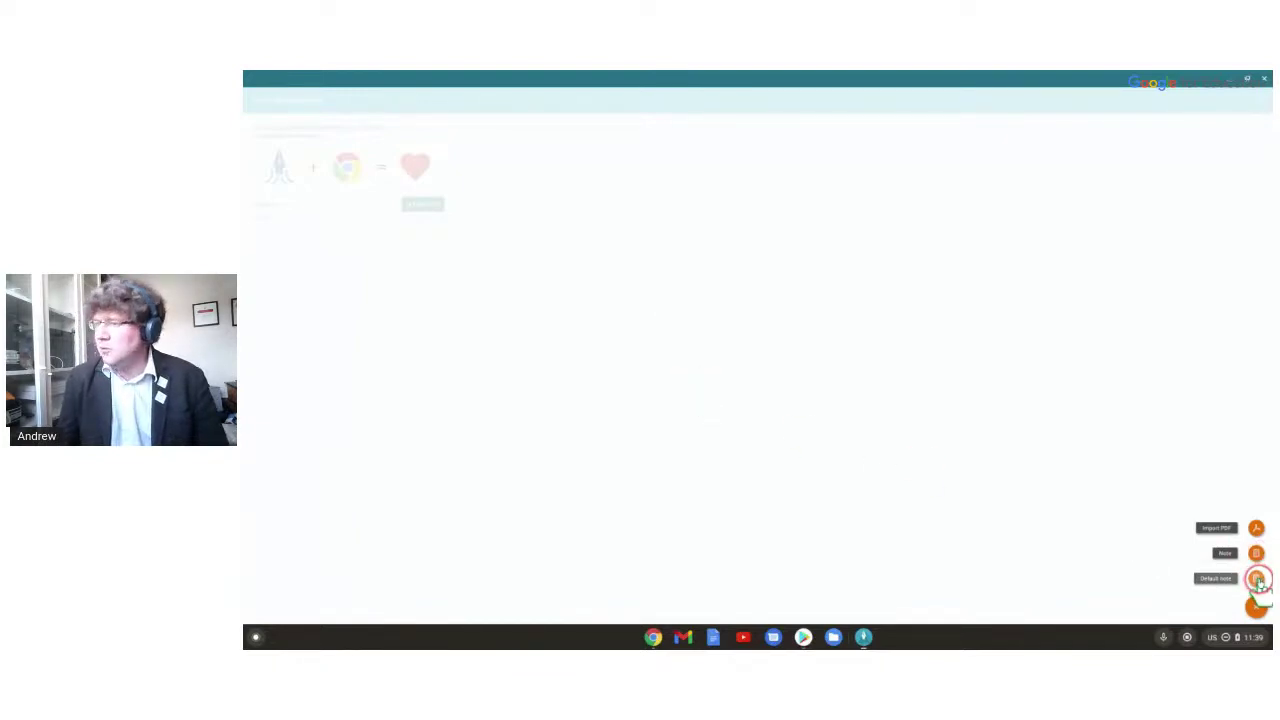
left_click(901, 376)
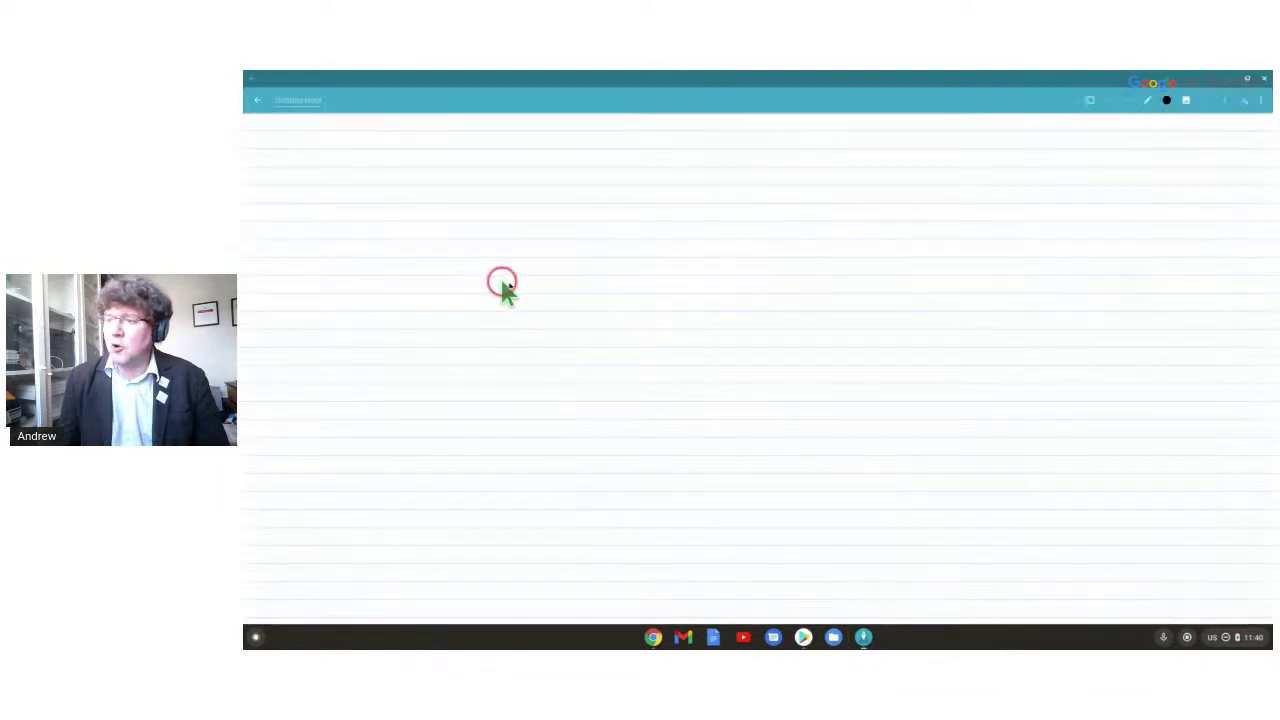
Step: Draw several freehand pen strokes on the lined note and close Squid
left_click_drag(475, 280, 560, 345)
mouse_move(689, 331)
left_mouse_down()
mouse_move(537, 325)
mouse_move(660, 402)
left_mouse_up()
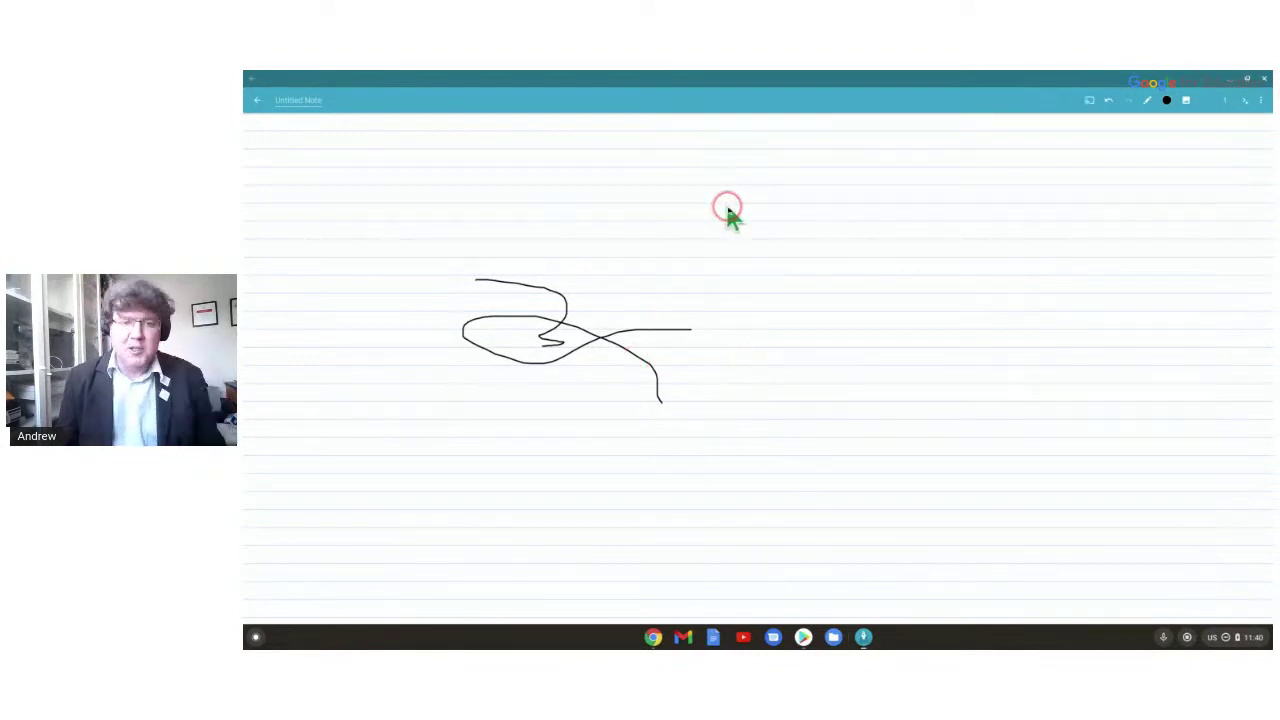
mouse_move(498, 175)
left_mouse_down()
mouse_move(617, 220)
mouse_move(633, 244)
left_mouse_up()
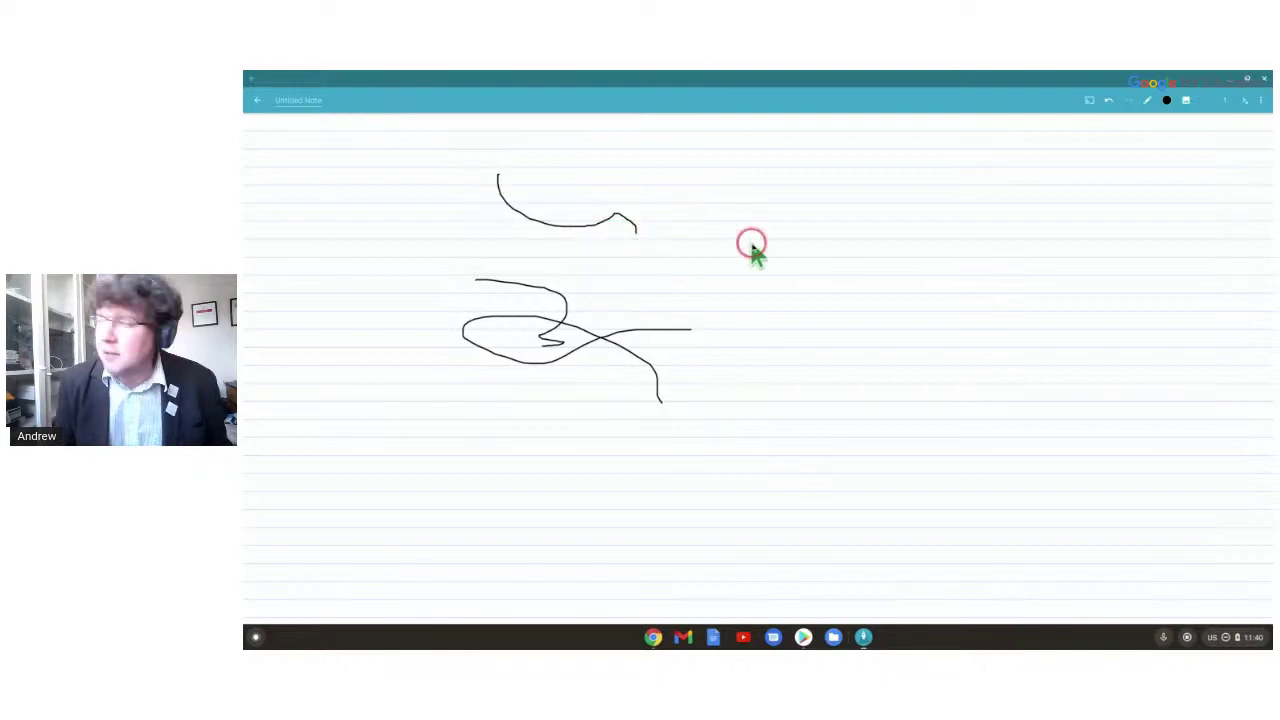
left_click(1266, 80)
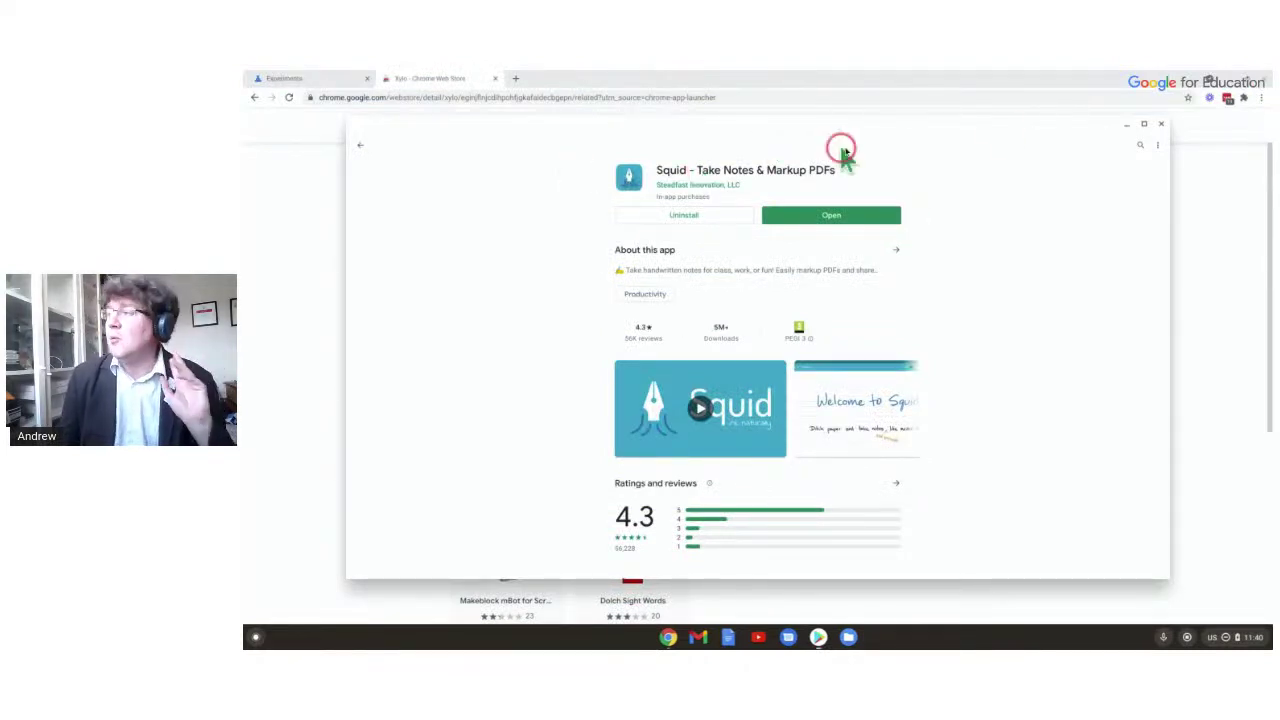
Step: Close the Play Store window showing Squid and return to the Xylo page in the Chrome Web Store
left_click(1161, 124)
left_click(740, 315)
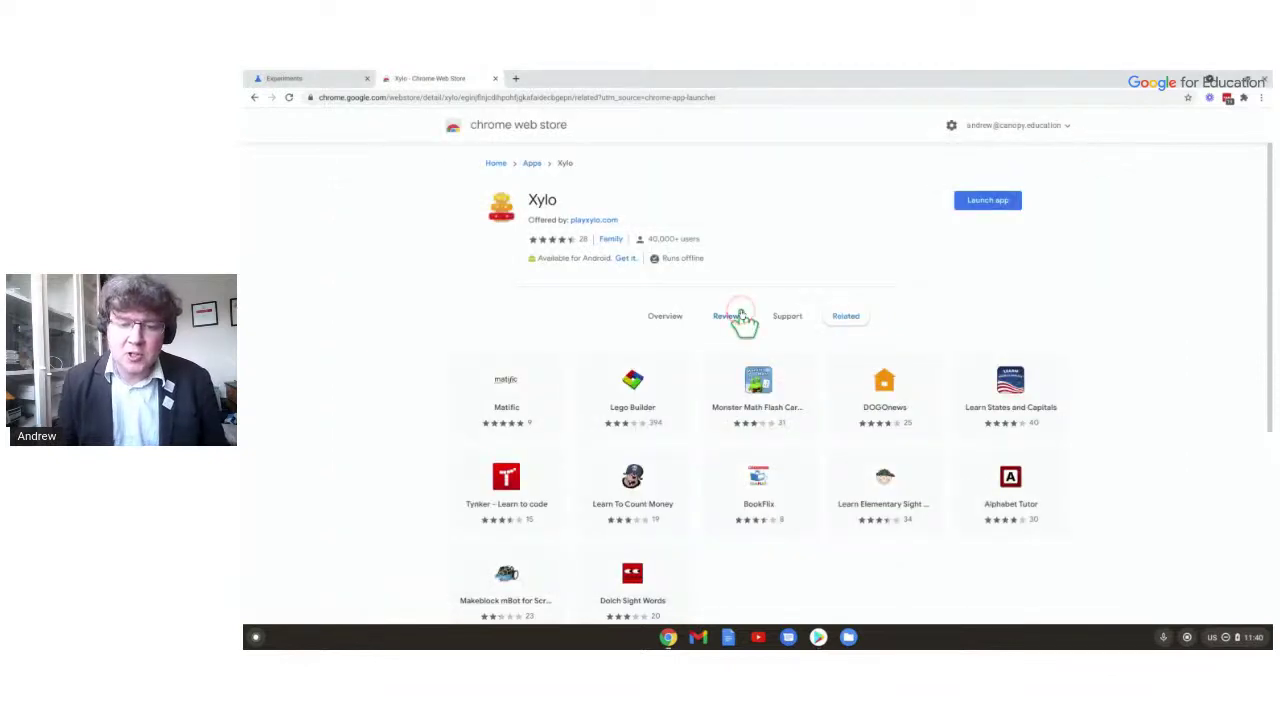
left_click(731, 318)
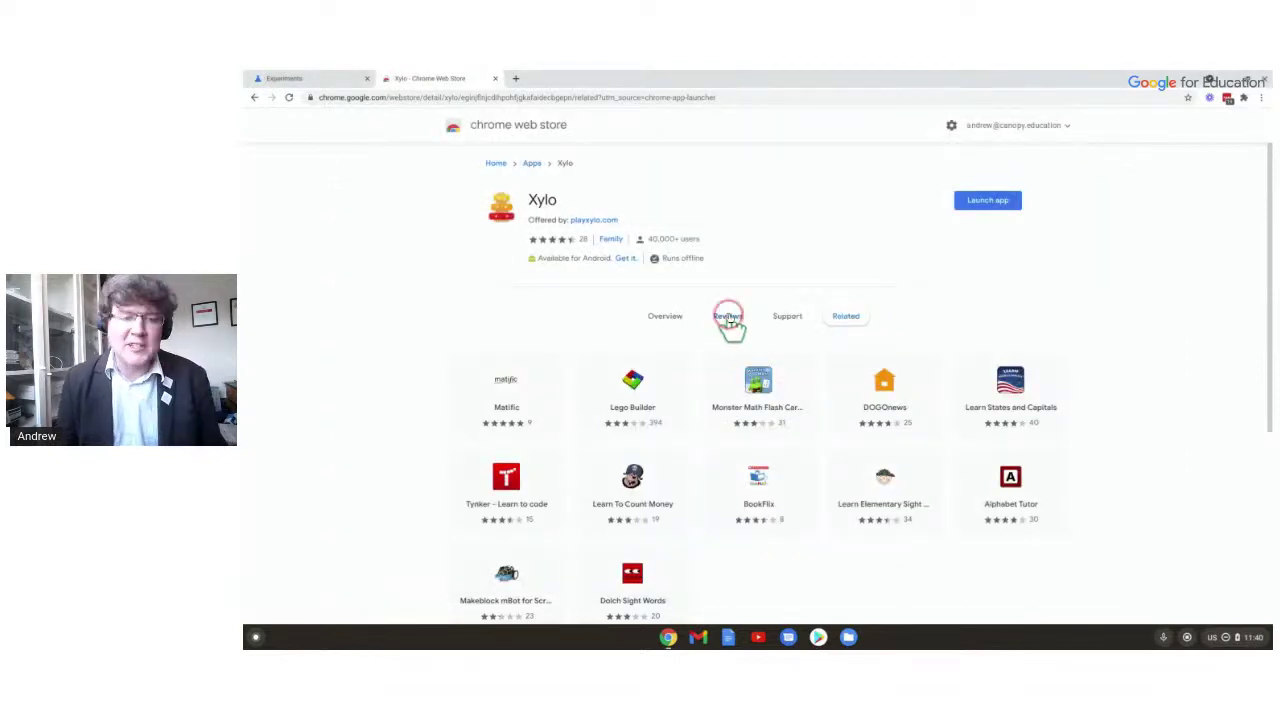
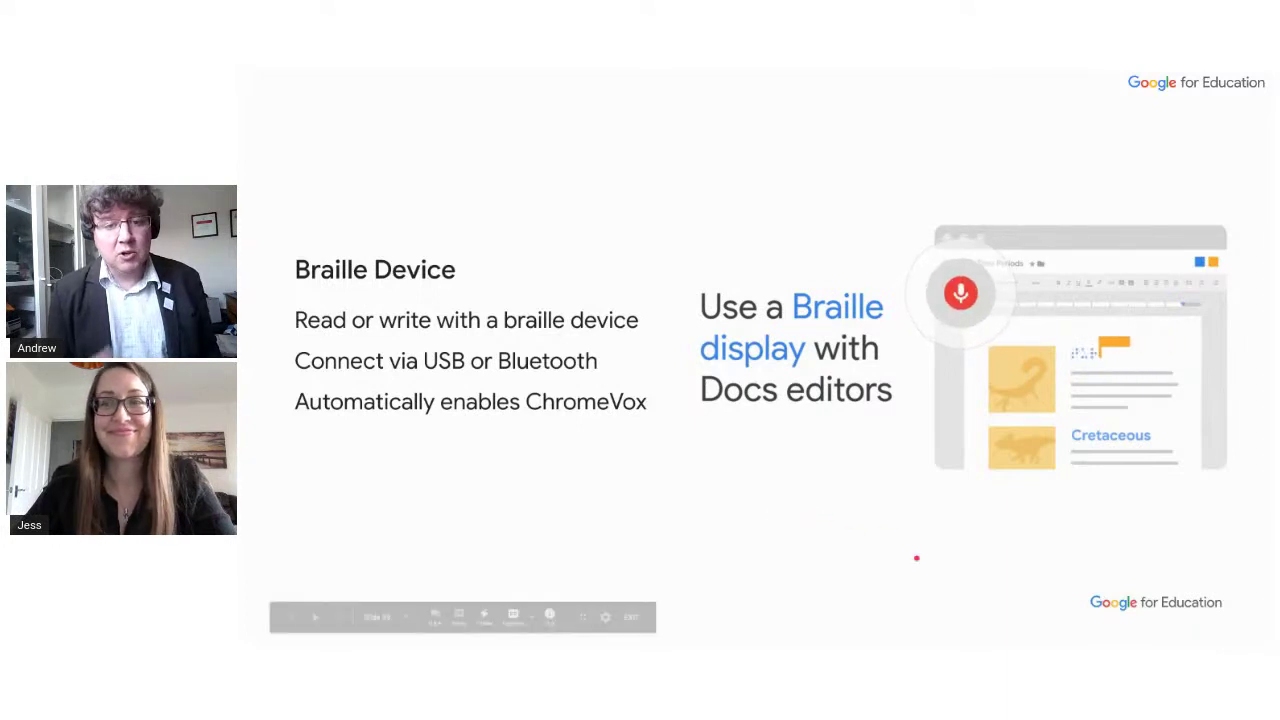
left_click(916, 558)
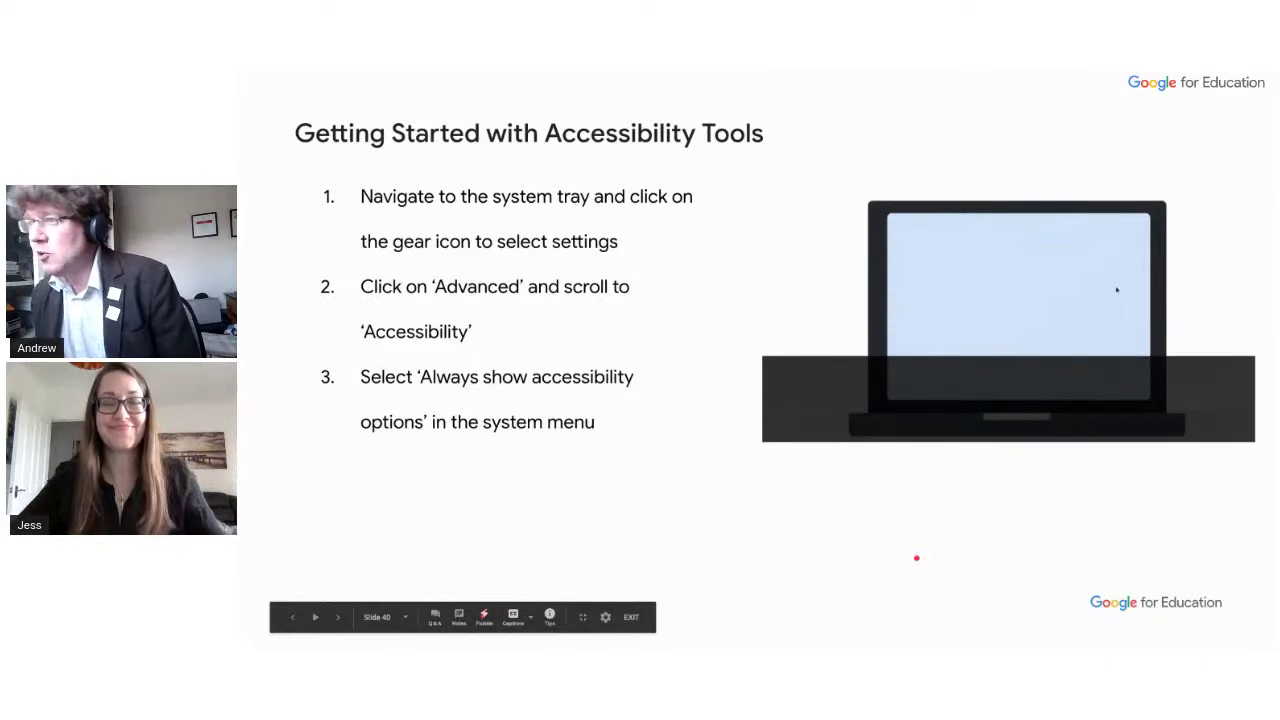
left_click(916, 558)
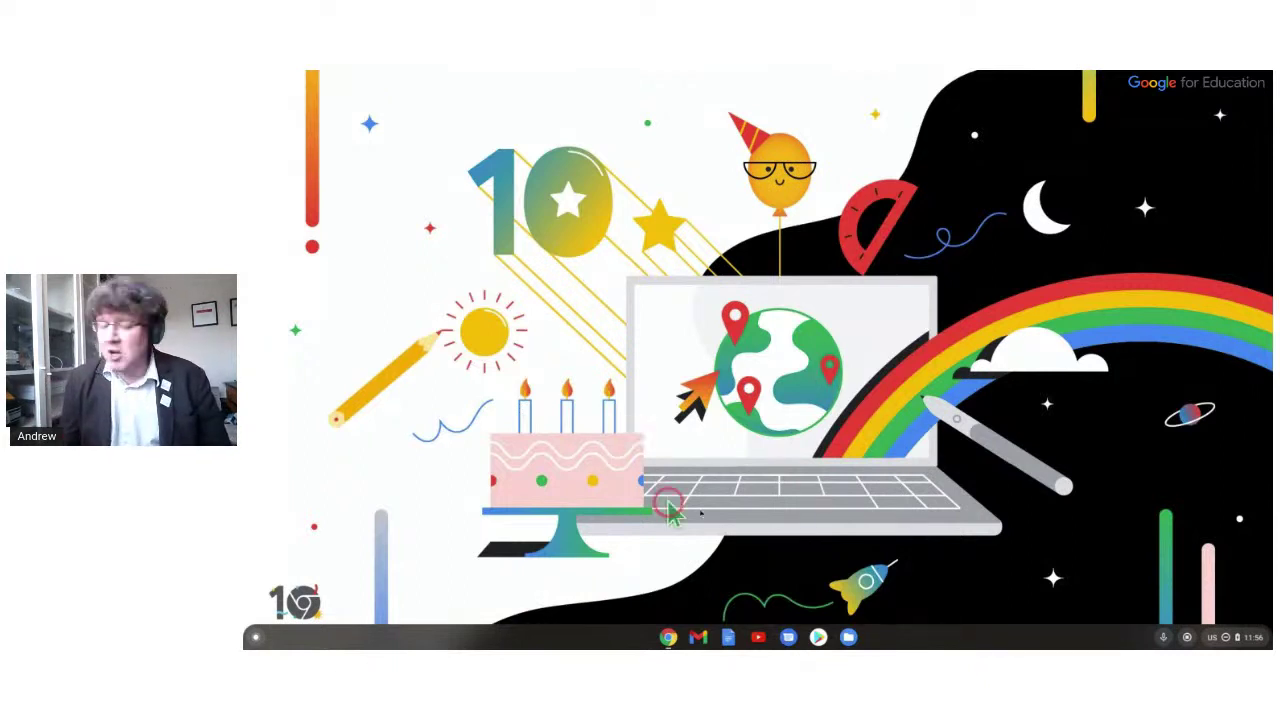
Step: Open the Chromebook settings and expand the advanced settings to reach the Accessibility section
left_click(1262, 641)
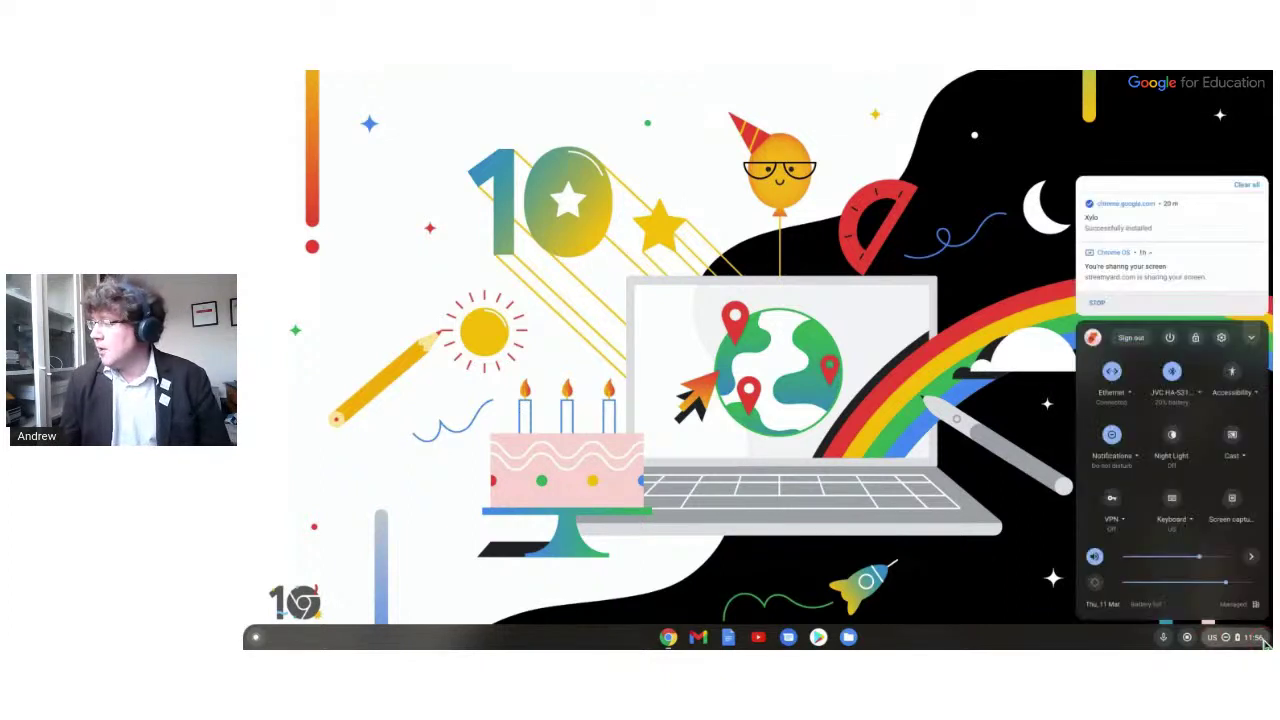
left_click(1220, 337)
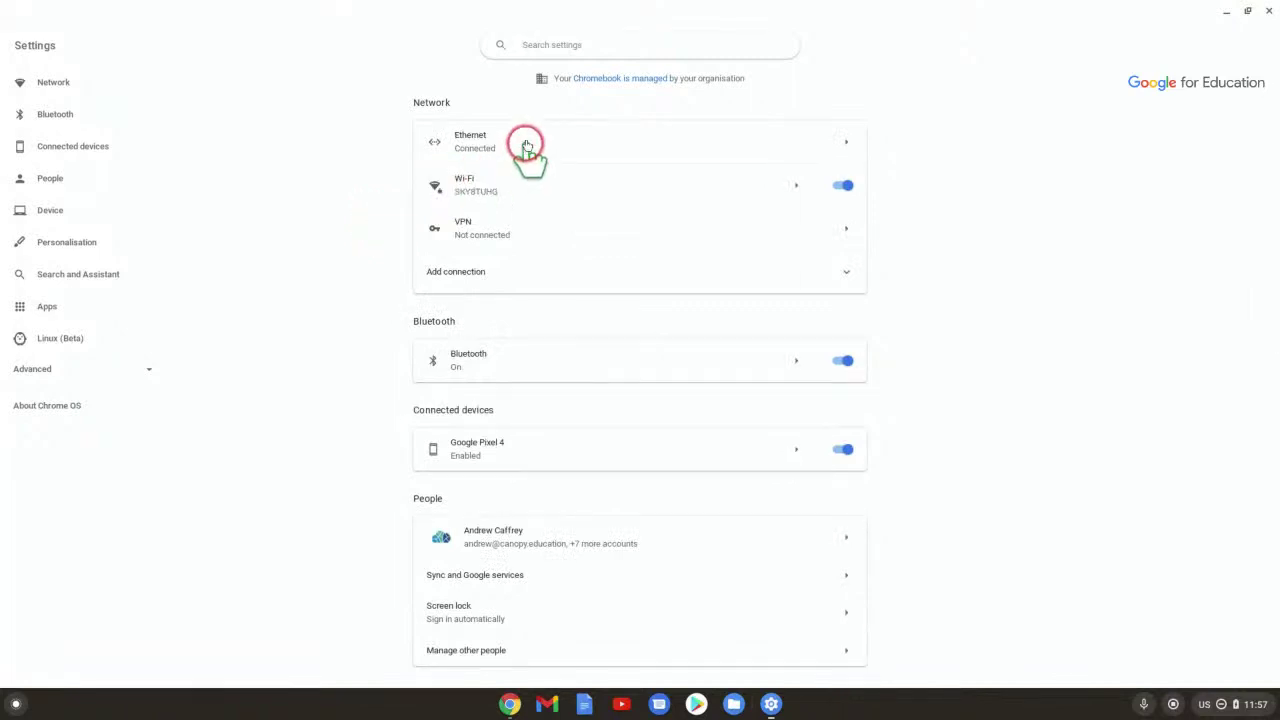
scroll(709, 229, "down", 10)
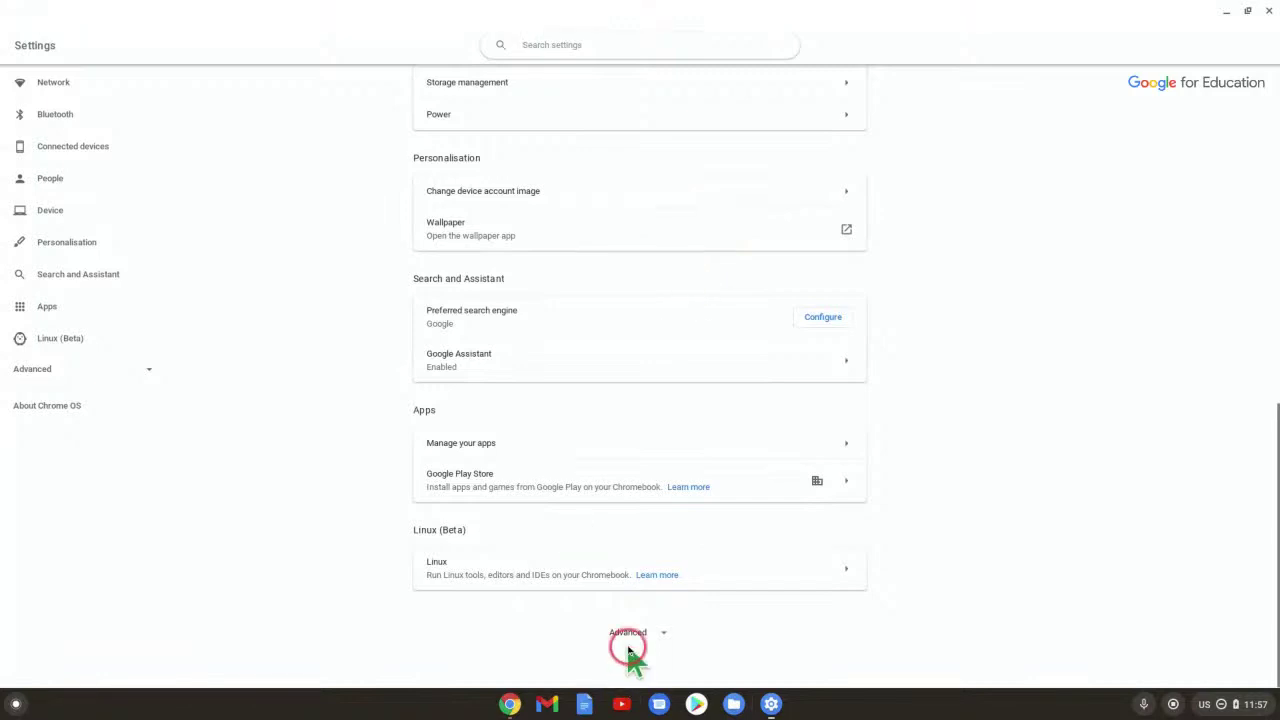
scroll(568, 450, "down", 15)
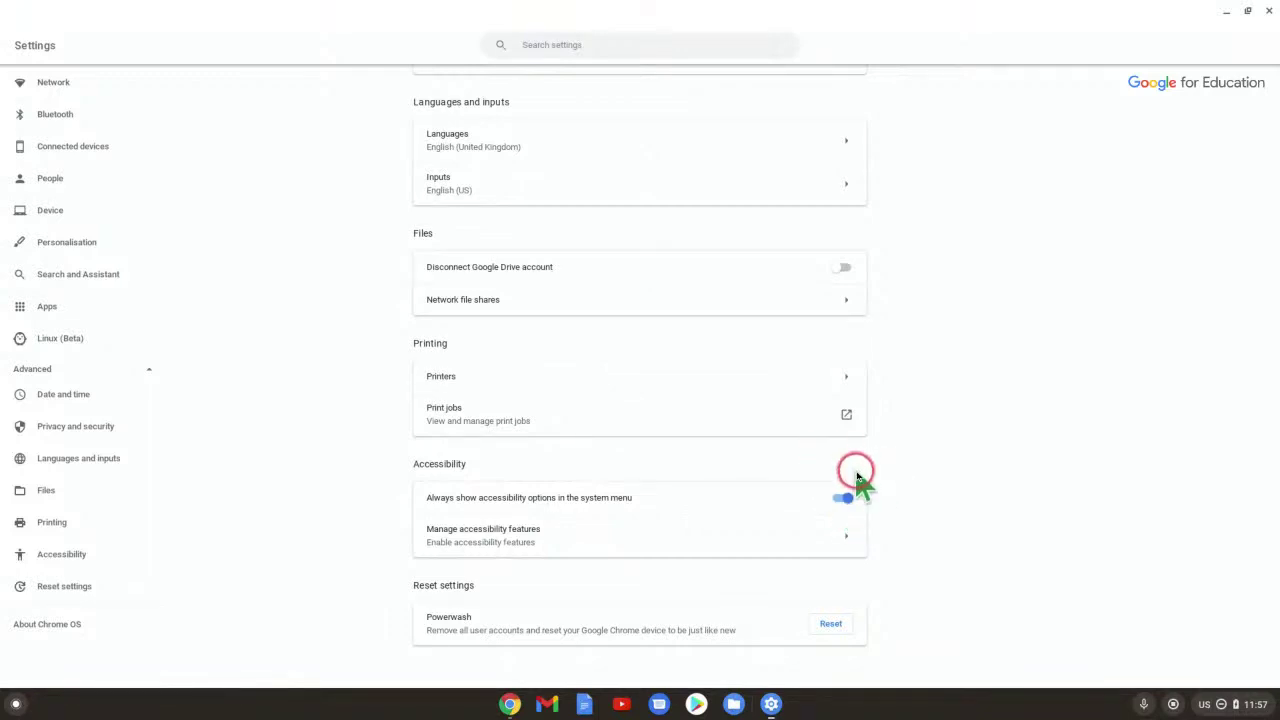
Step: Open the accessibility options from the system tray and review the available features, such as ChromeVox, Select to Speak and Dictation
left_click(1268, 710)
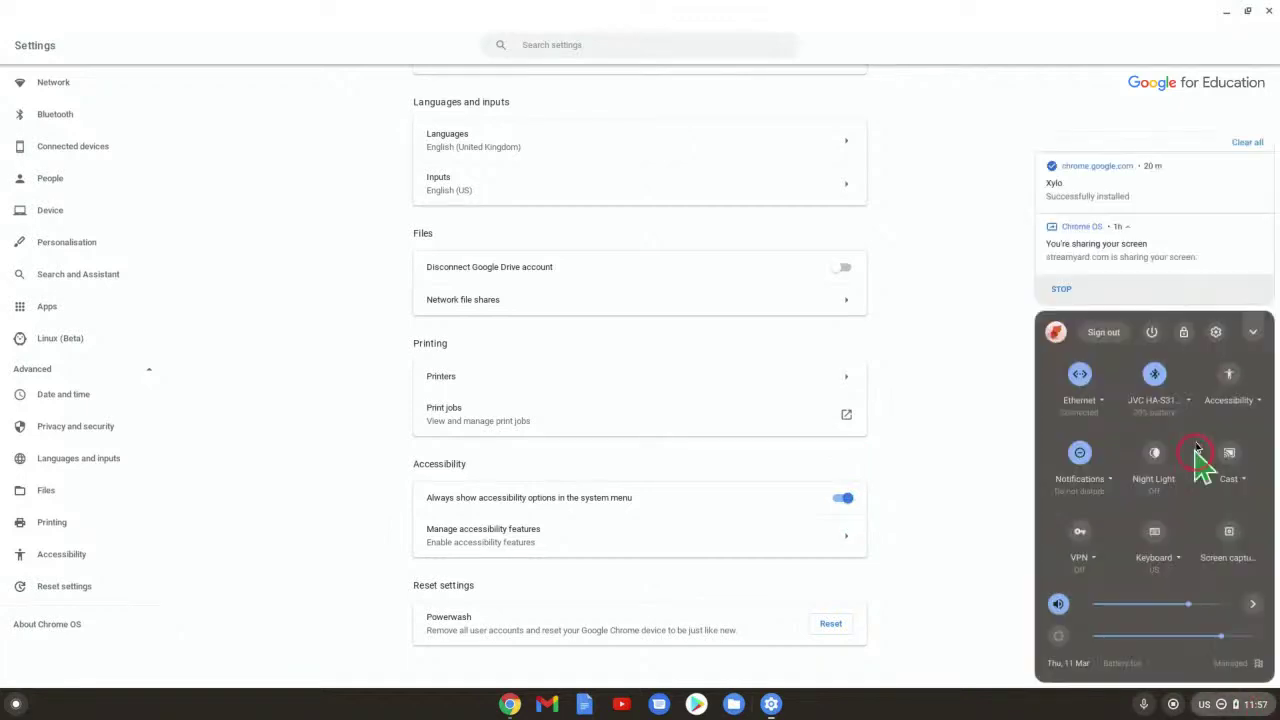
left_click(1228, 382)
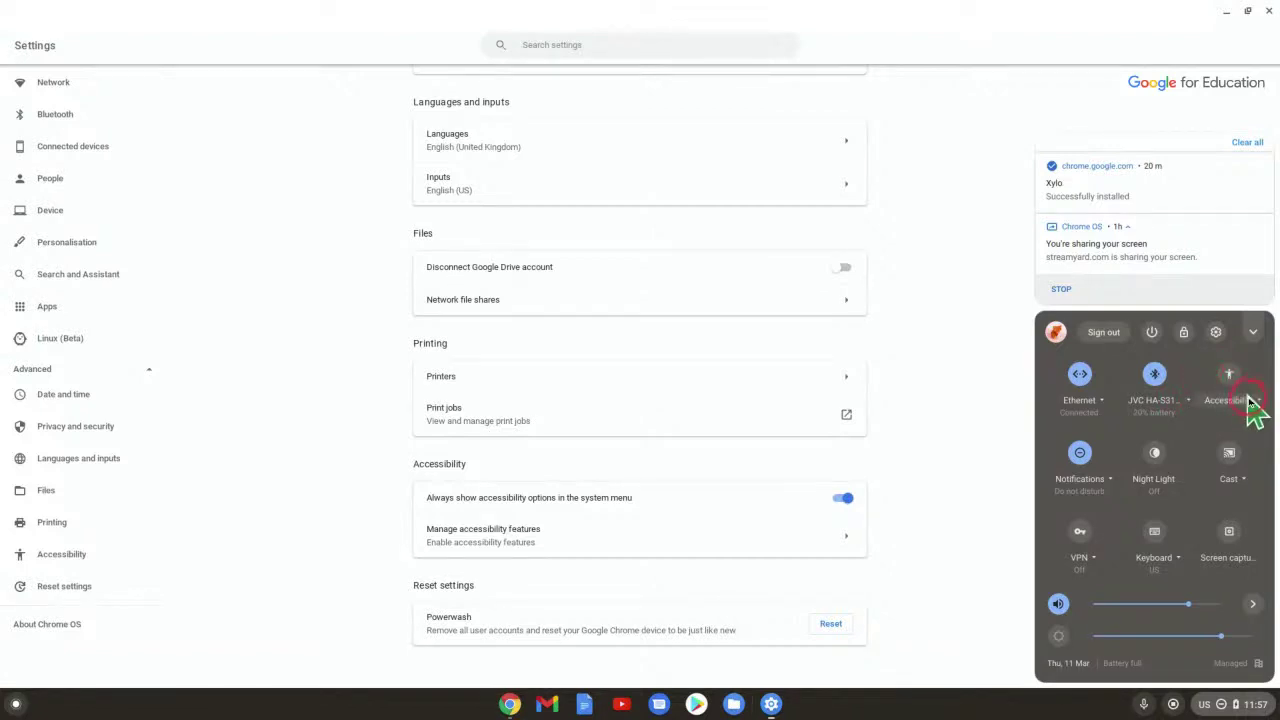
left_click(1237, 382)
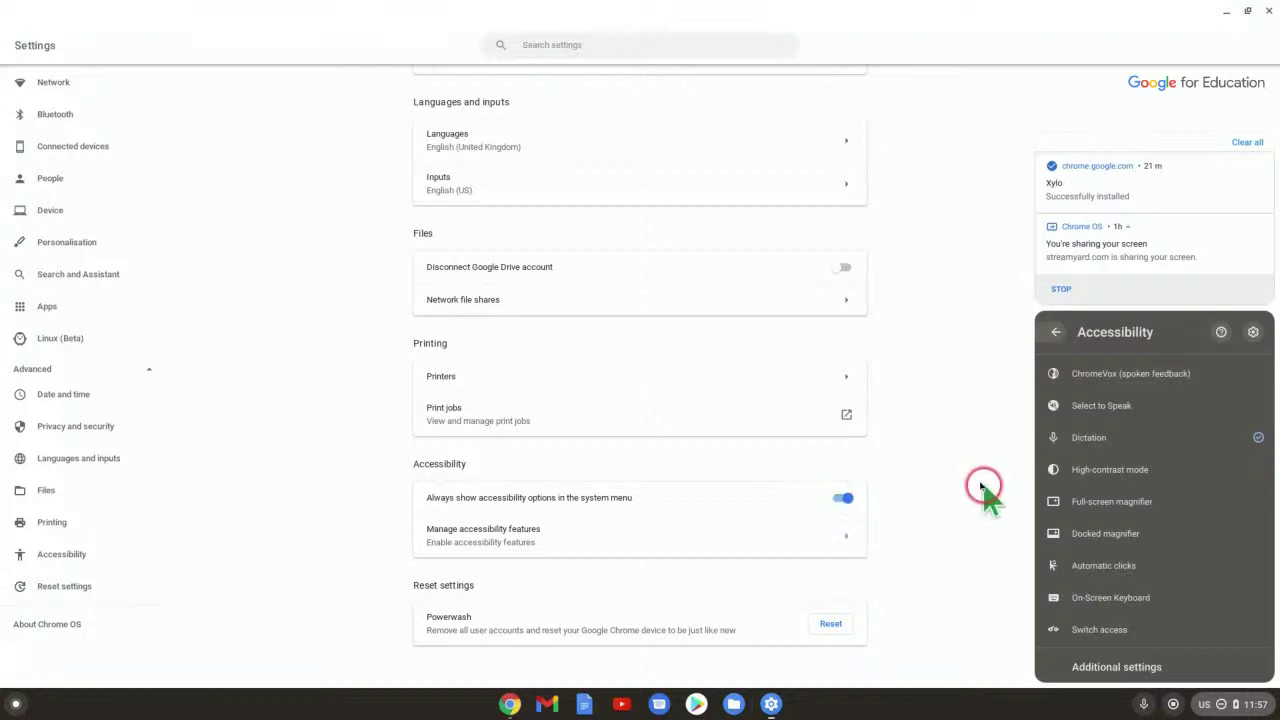
scroll(1138, 535, "down", 2)
scroll(1134, 534, "up", 2)
Step: Dictate the word "keyboard" into the settings search using Dictation, and stop dictating after the spoken text is entered
left_click(516, 46)
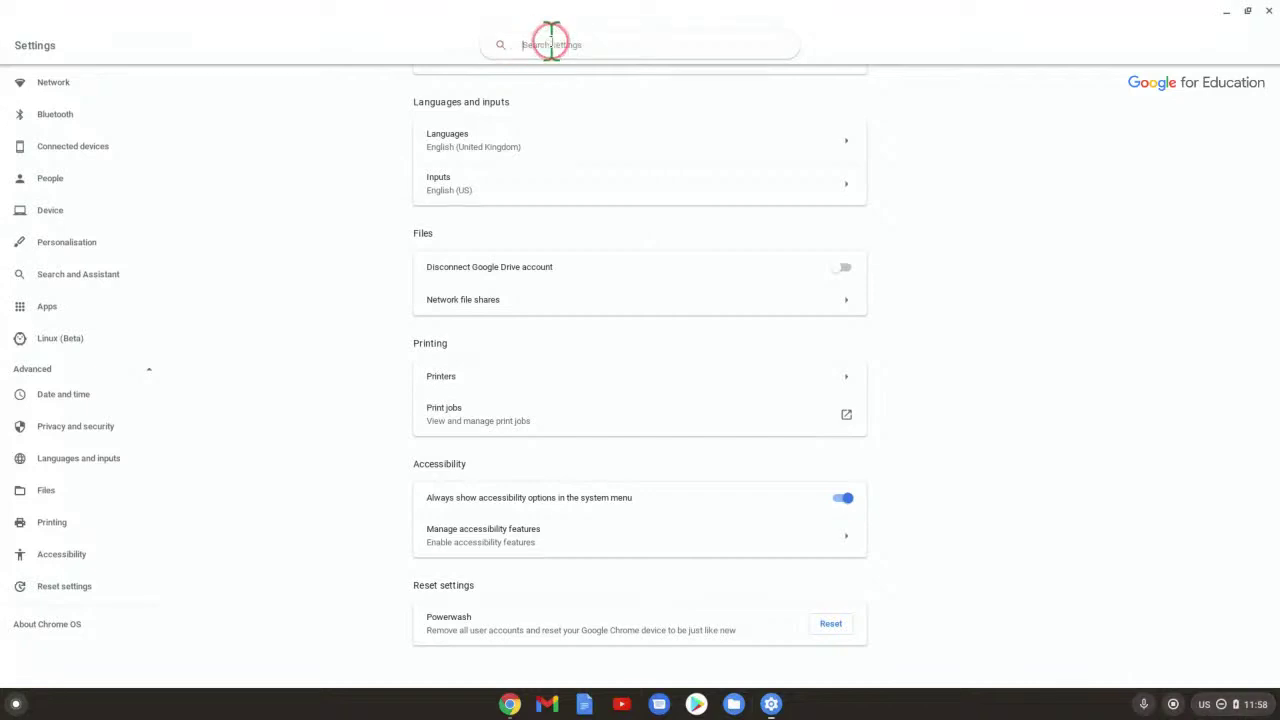
left_click(1148, 707)
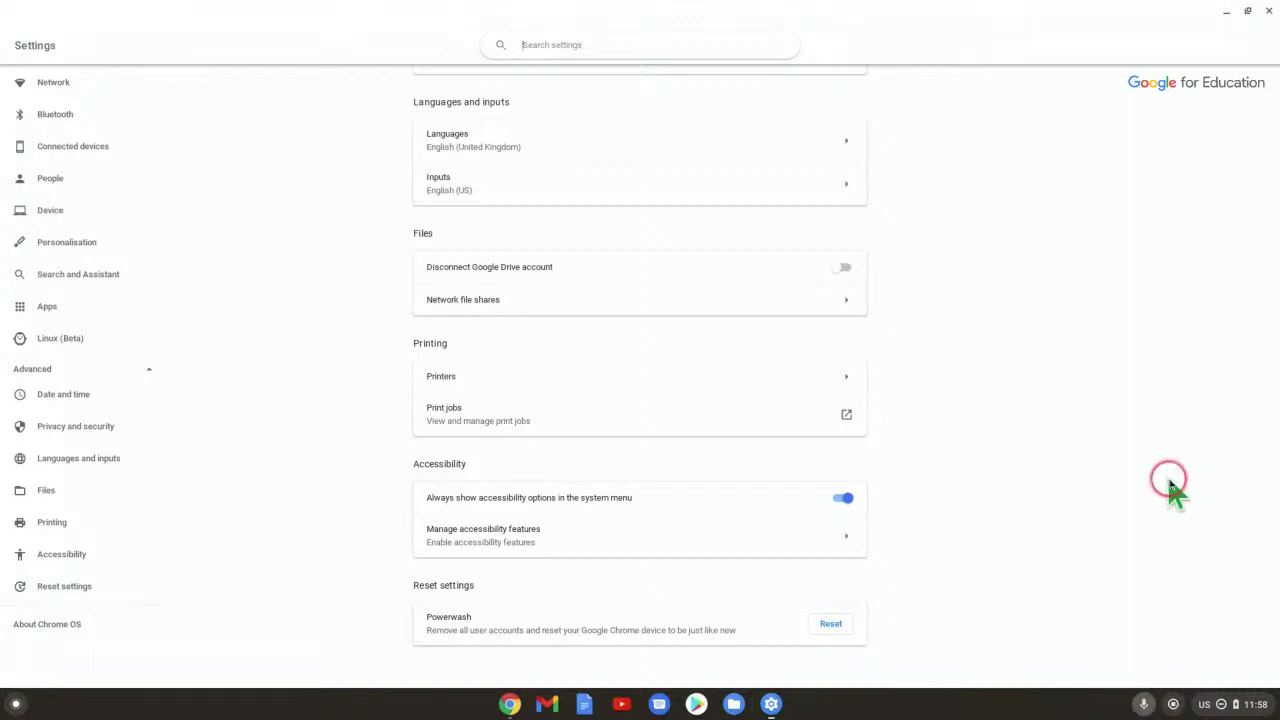
left_click(1148, 707)
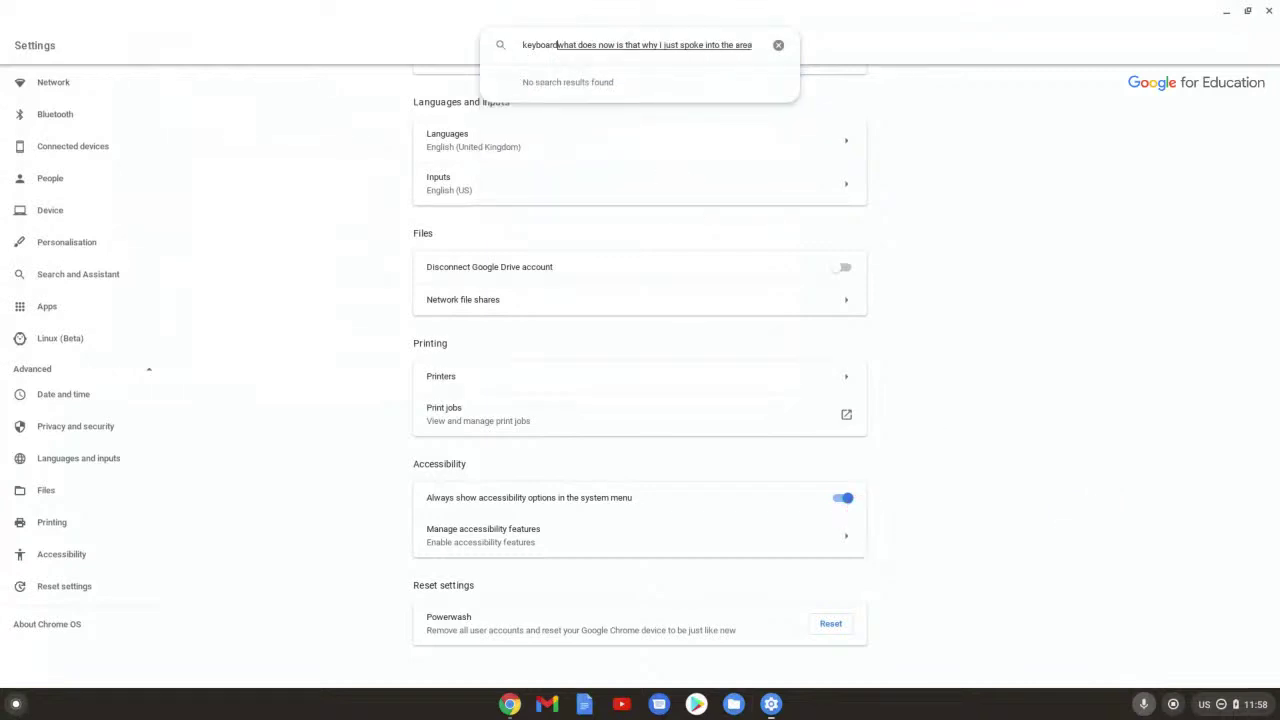
left_click(1140, 700)
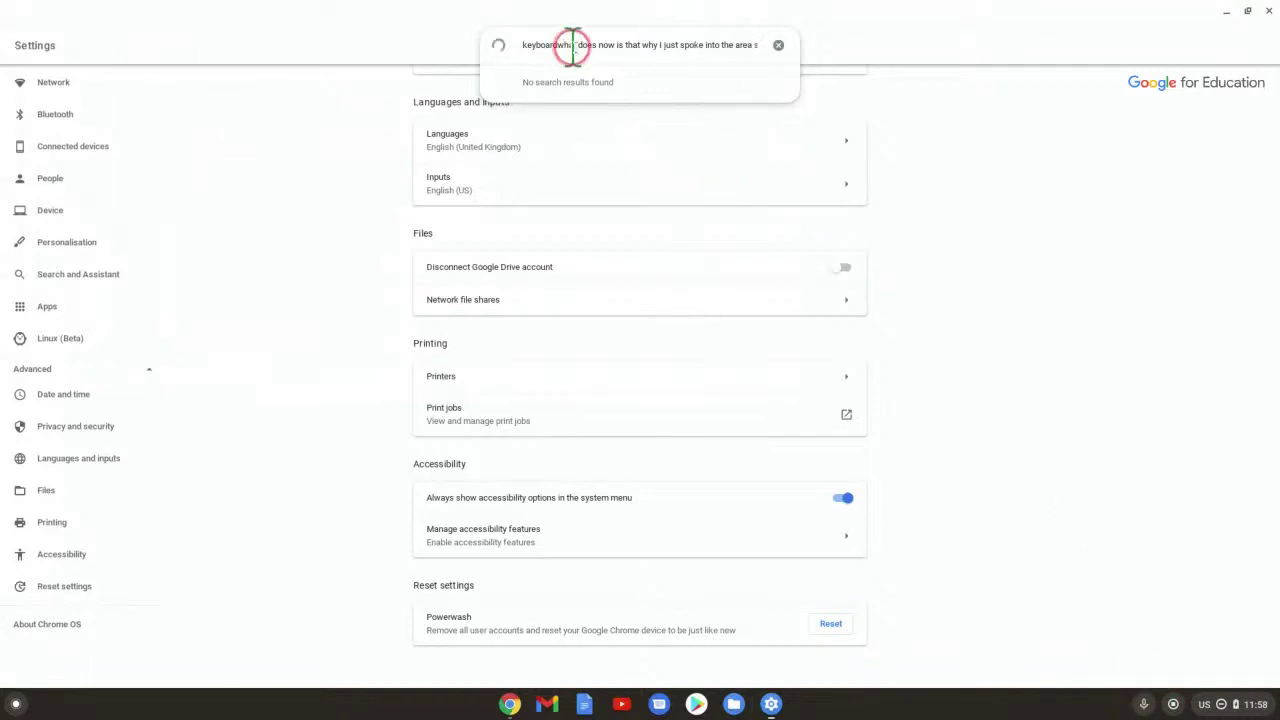
Step: Delete the extra dictated words so the settings search reads "keyboard", and dismiss the suggestions
left_click_drag(573, 45, 789, 57)
key("BackSpace")
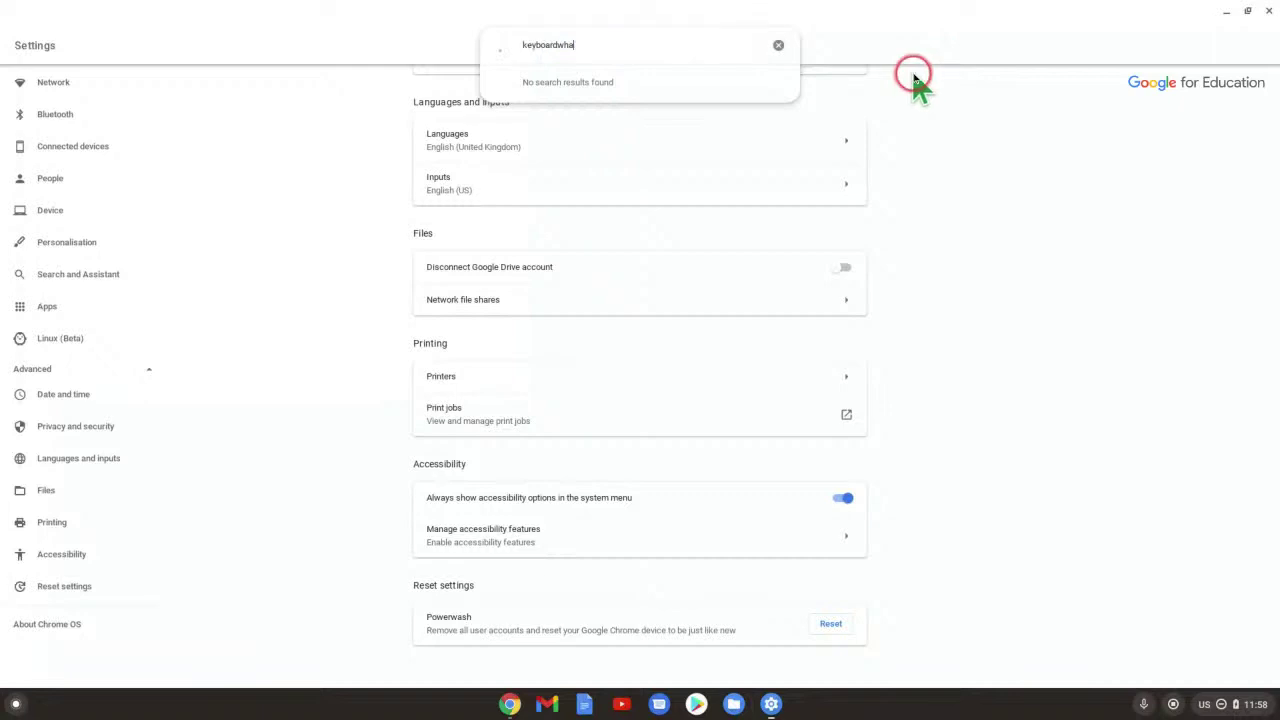
key("BackSpace")
key("BackSpace")
key("BackSpace")
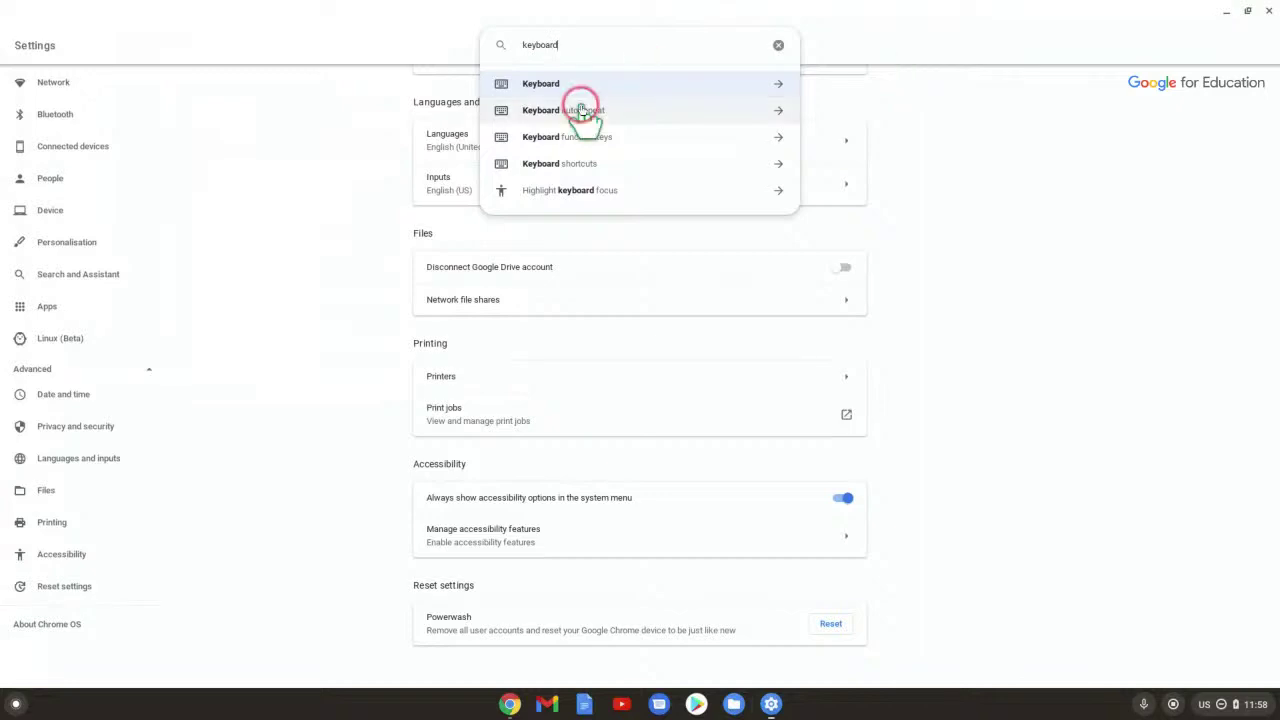
left_click(1066, 238)
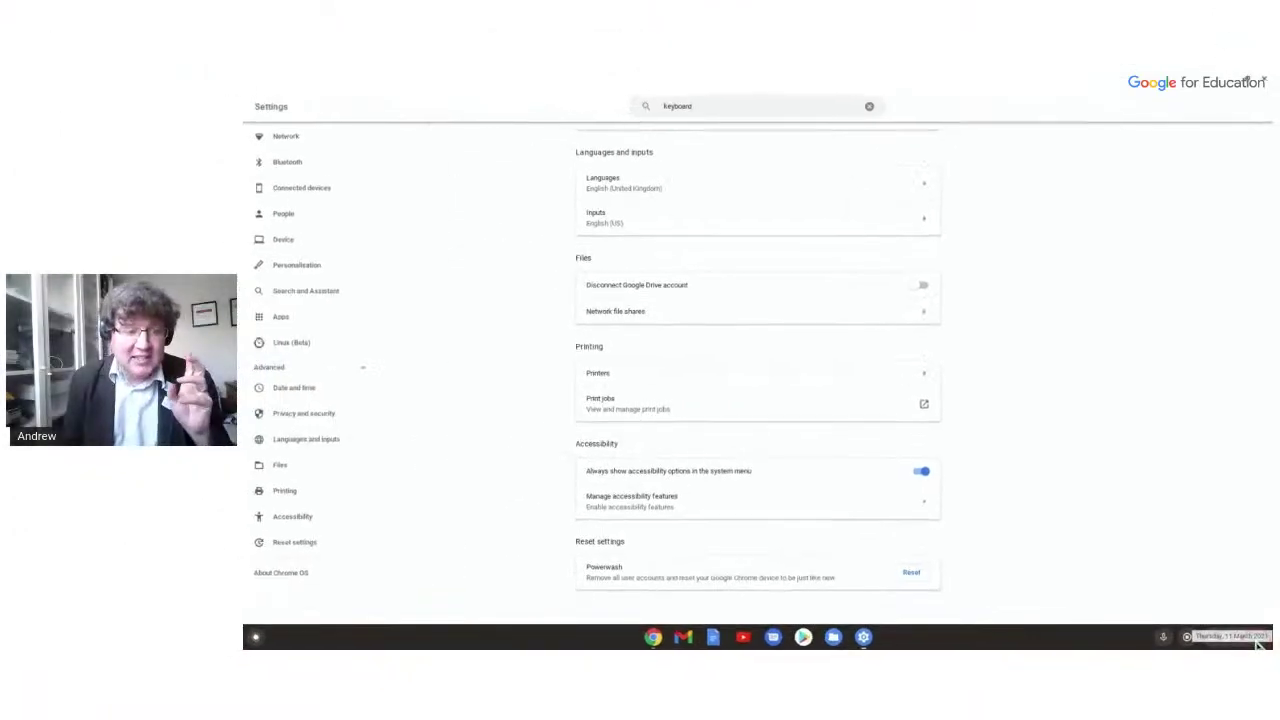
Step: Reopen the accessibility options from the system tray and examine the additional settings, including the large mouse cursor and highlight options
left_click(1258, 645)
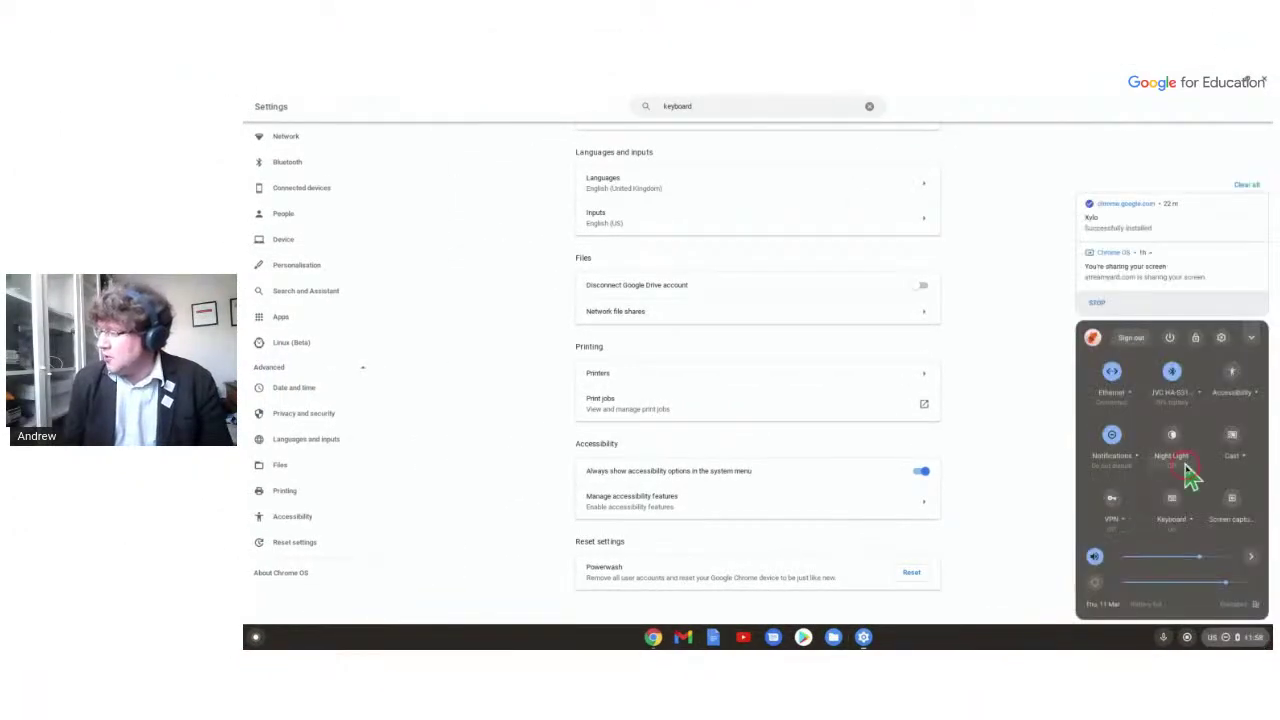
left_click(1238, 398)
scroll(1166, 486, "down", 3)
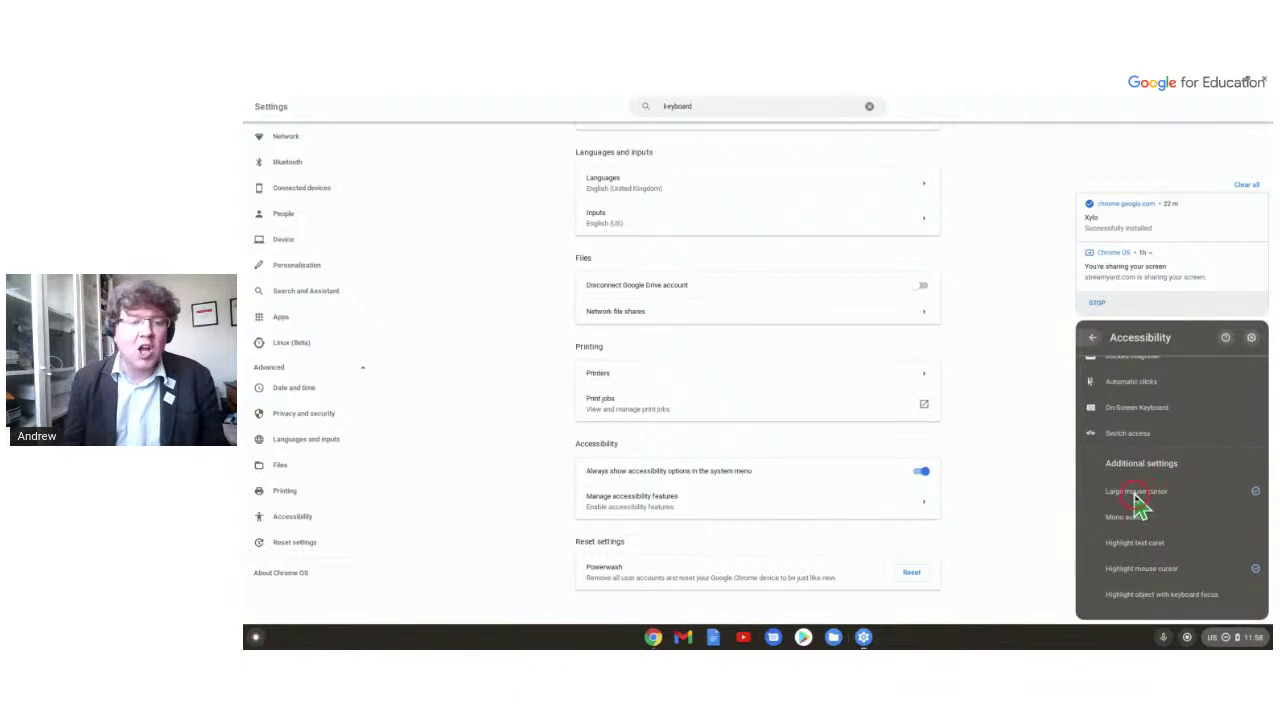